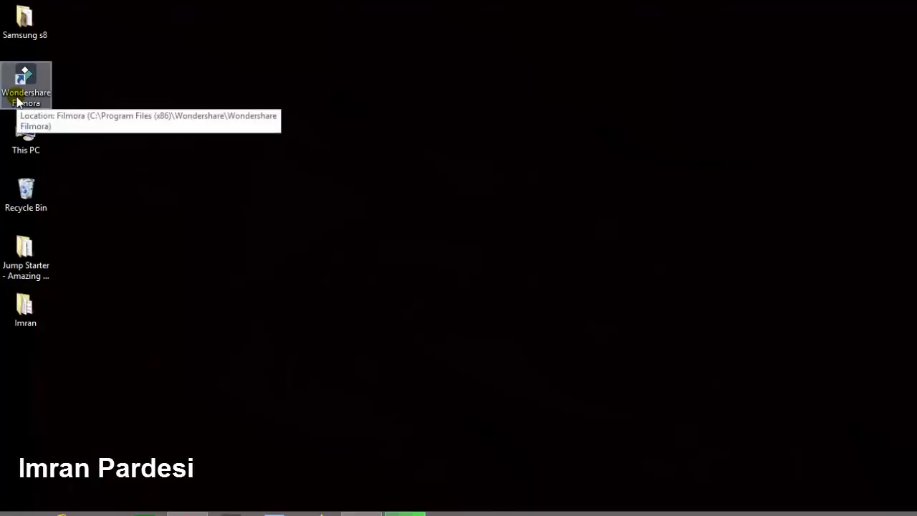
Step: Launch Wondershare Filmora and start a 16:9 widescreen project in Full Feature Mode
double_click(18, 101)
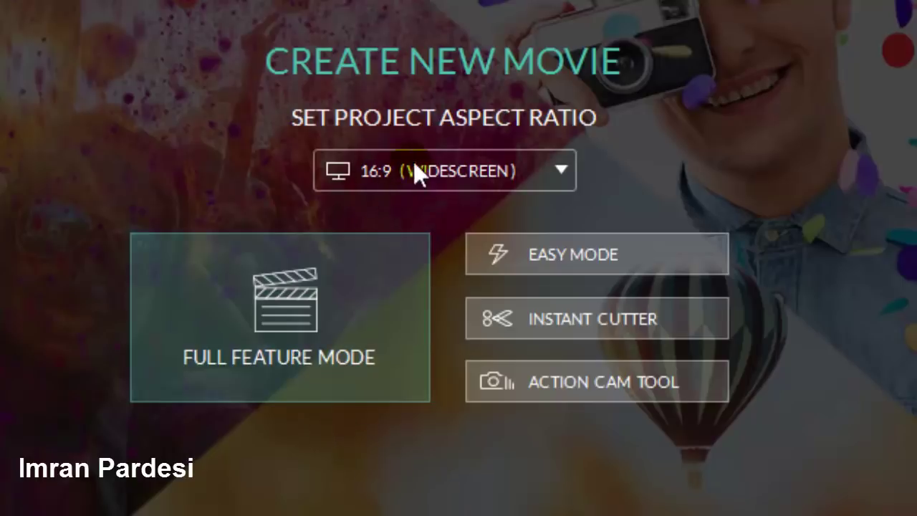
click(208, 313)
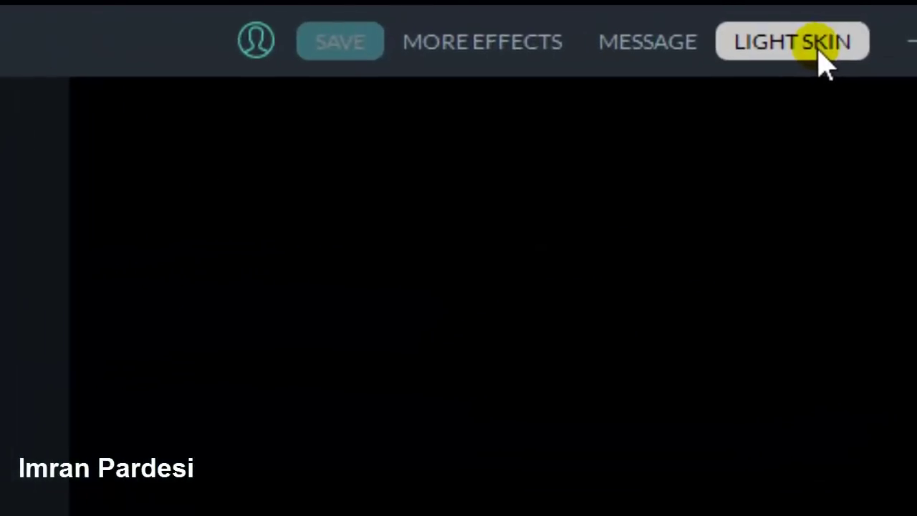
Step: Try the light interface skin, then switch back to the dark skin
click(880, 17)
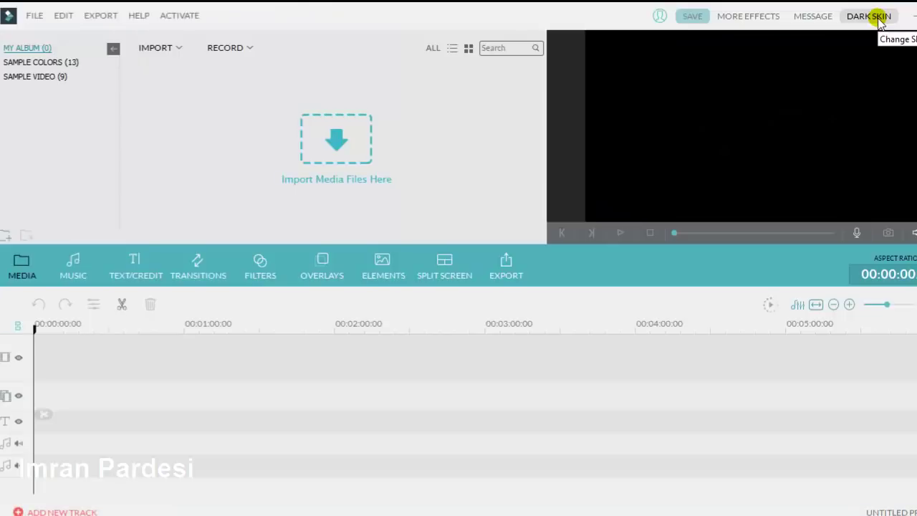
click(879, 17)
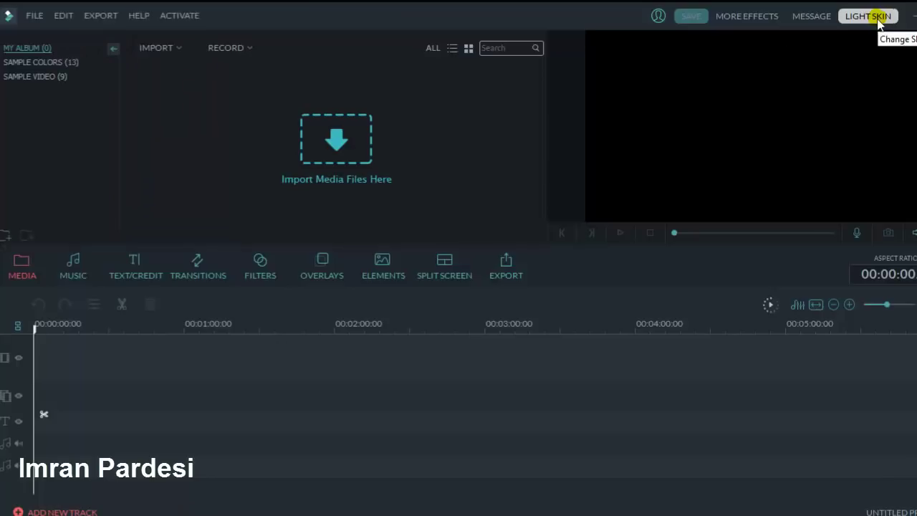
click(35, 15)
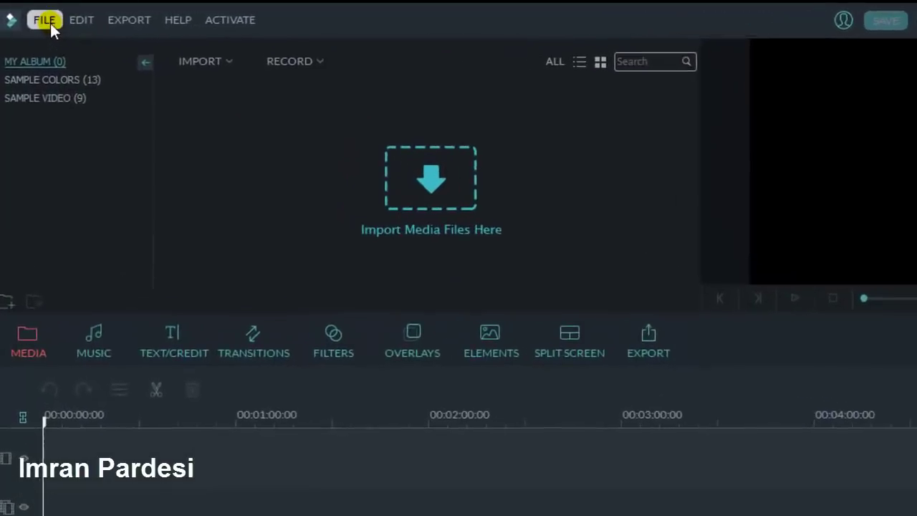
mouse_move(76, 176)
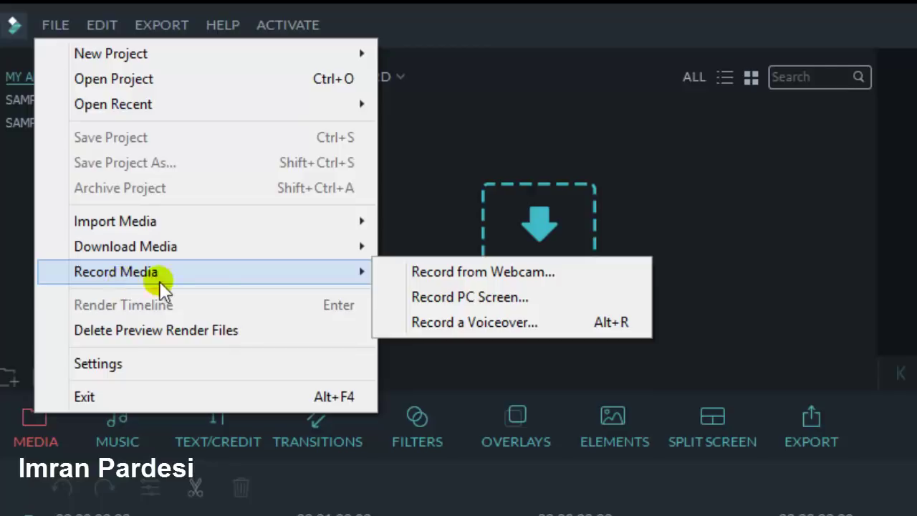
mouse_move(336, 277)
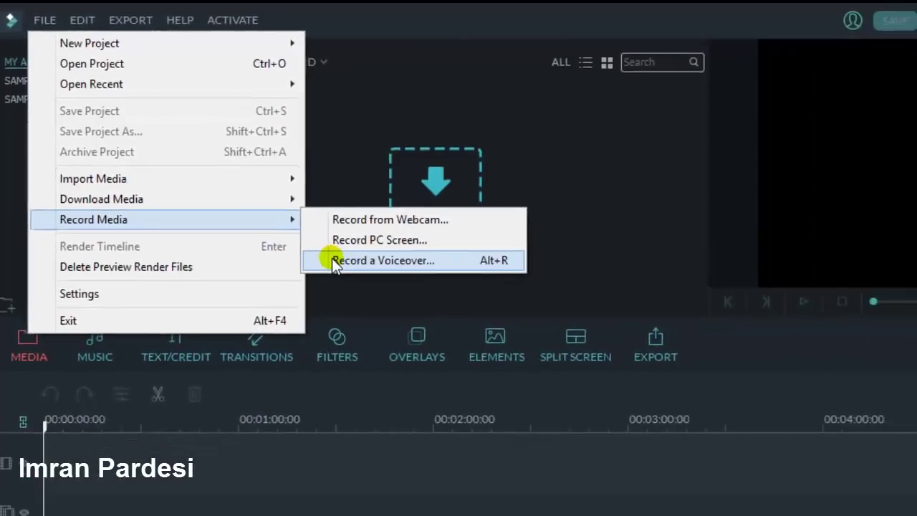
click(457, 144)
click(486, 339)
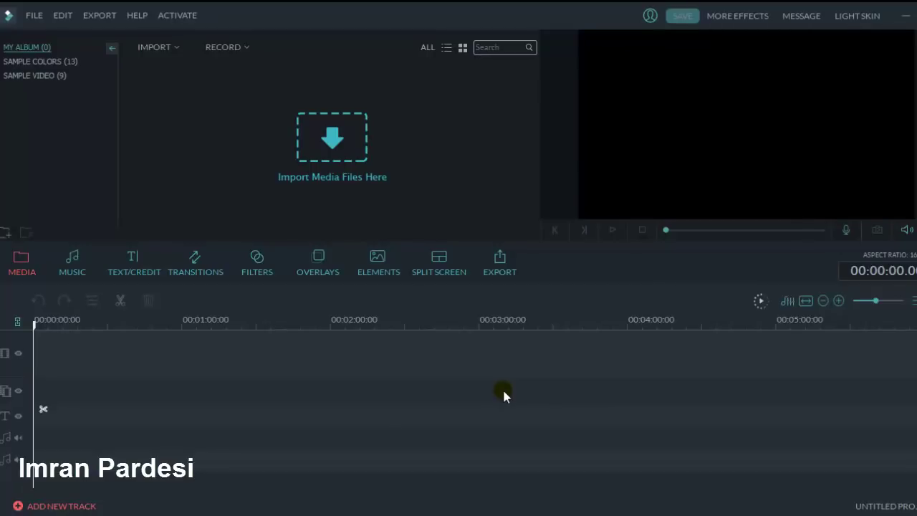
click(526, 135)
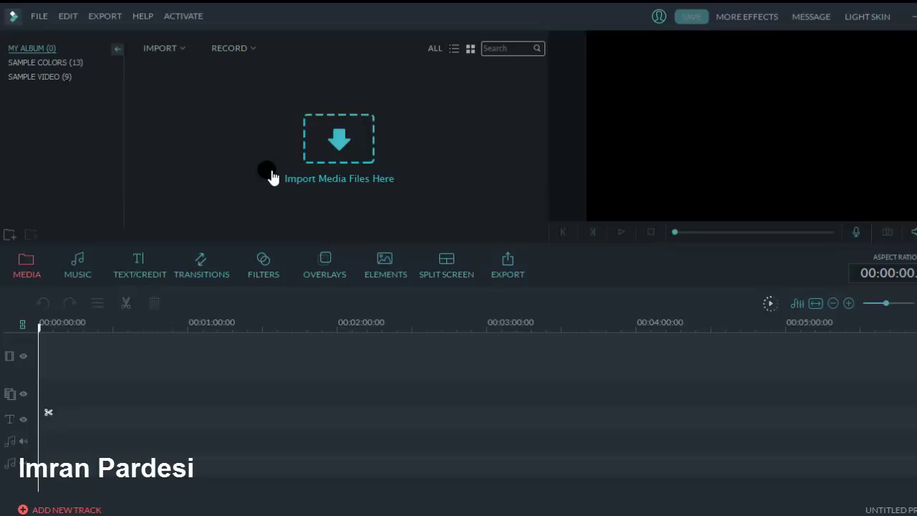
Step: Import the two video clips and the Culture Code music file, then view the music library
click(333, 152)
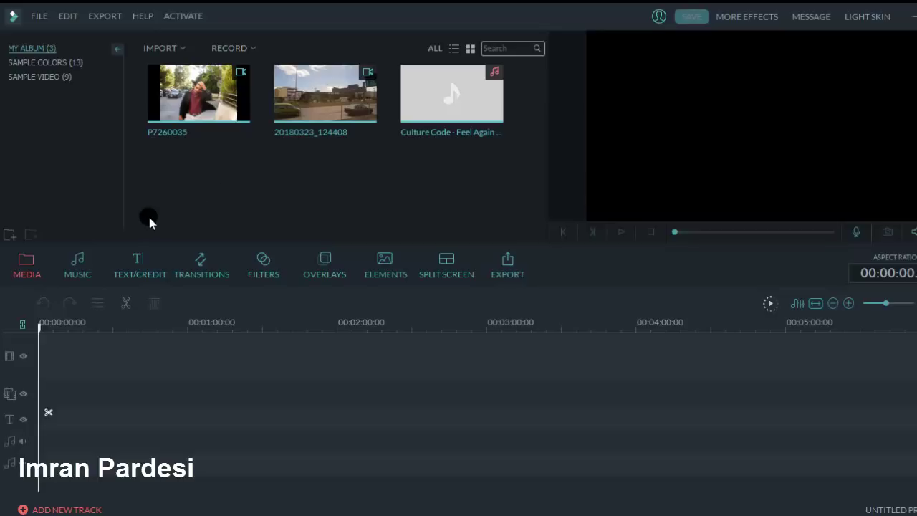
click(87, 262)
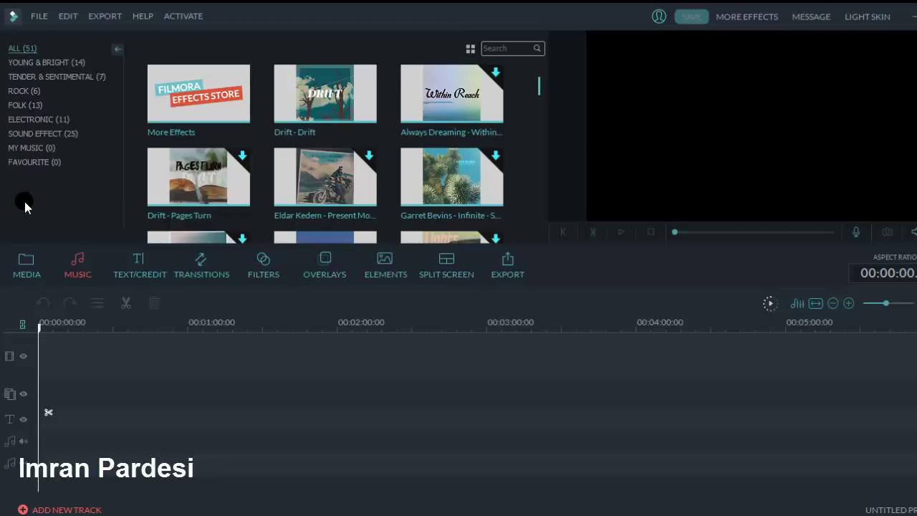
click(138, 265)
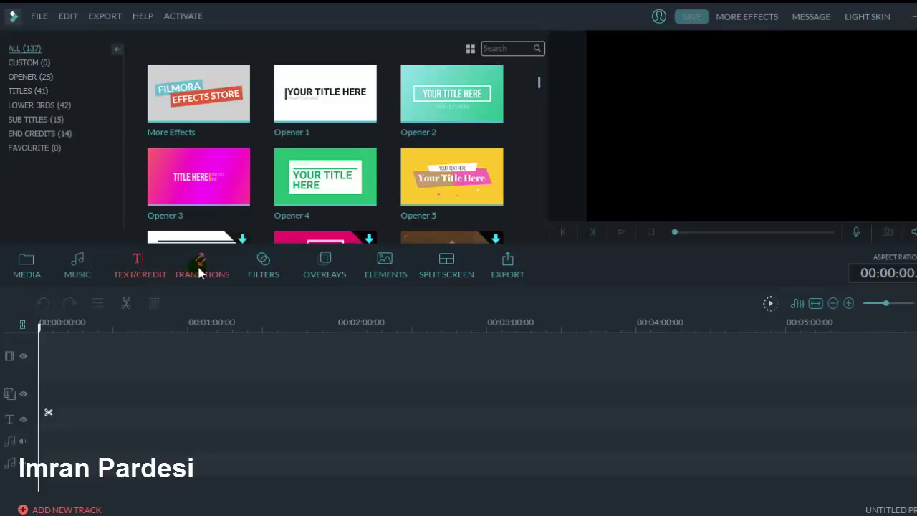
click(199, 267)
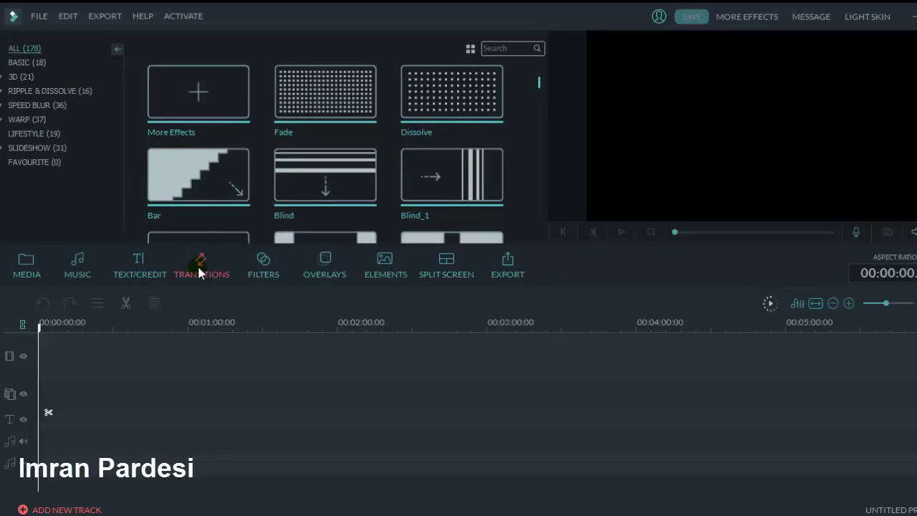
click(24, 267)
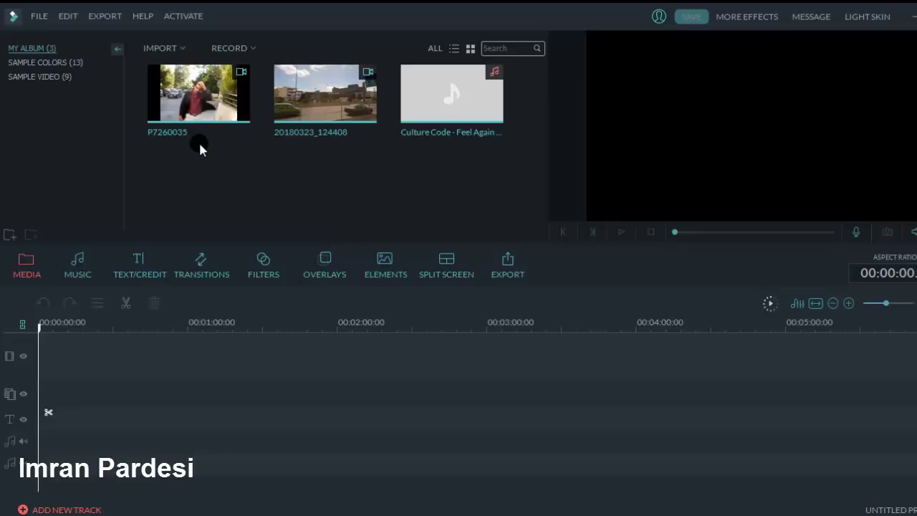
mouse_move(199, 100)
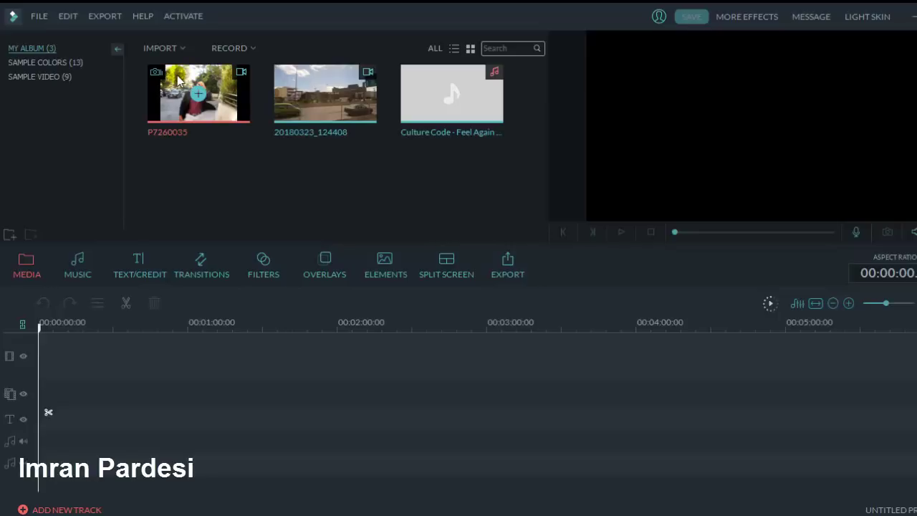
Step: Put P7260035 at 00:00:00 on the video track and open its 19-second clip settings
drag(177, 81, 53, 381)
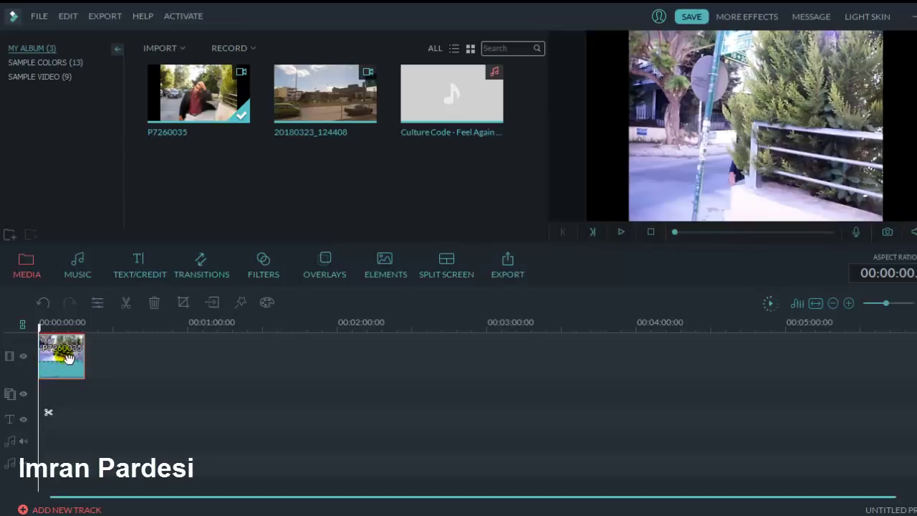
click(62, 355)
double_click(62, 354)
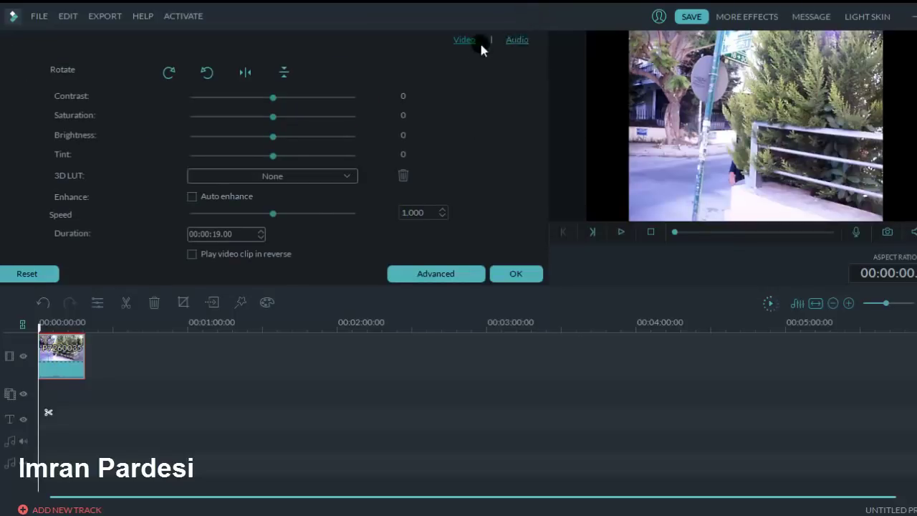
Step: Set P7260035's volume to 0, brightness to 3 and speed to 0.700
click(516, 40)
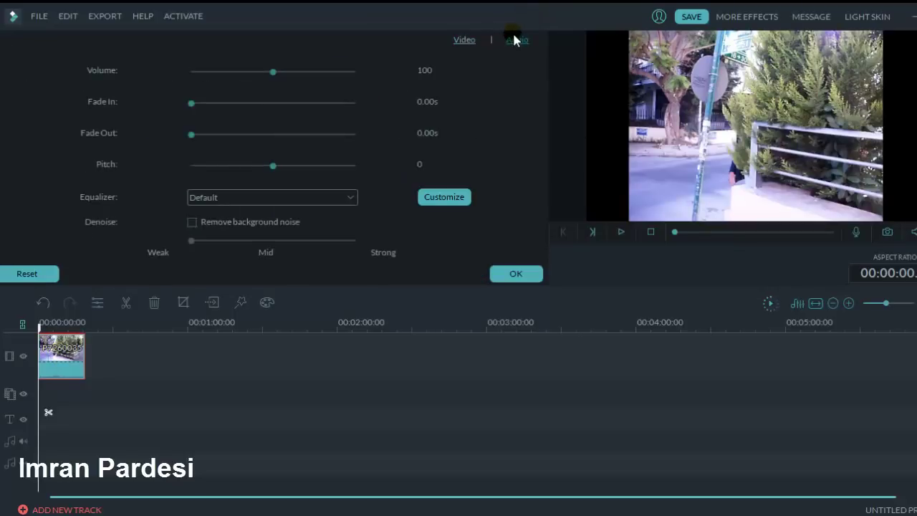
click(190, 72)
click(465, 40)
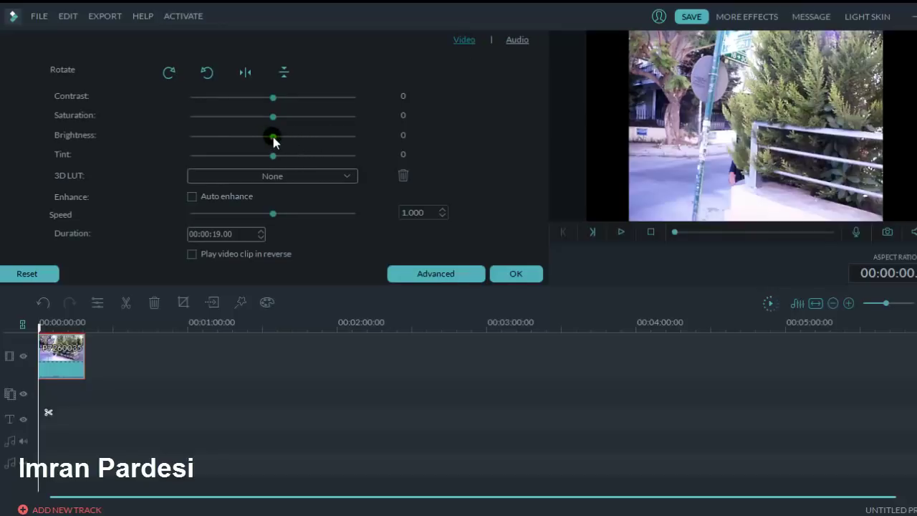
drag(273, 136, 275, 137)
drag(272, 215, 259, 214)
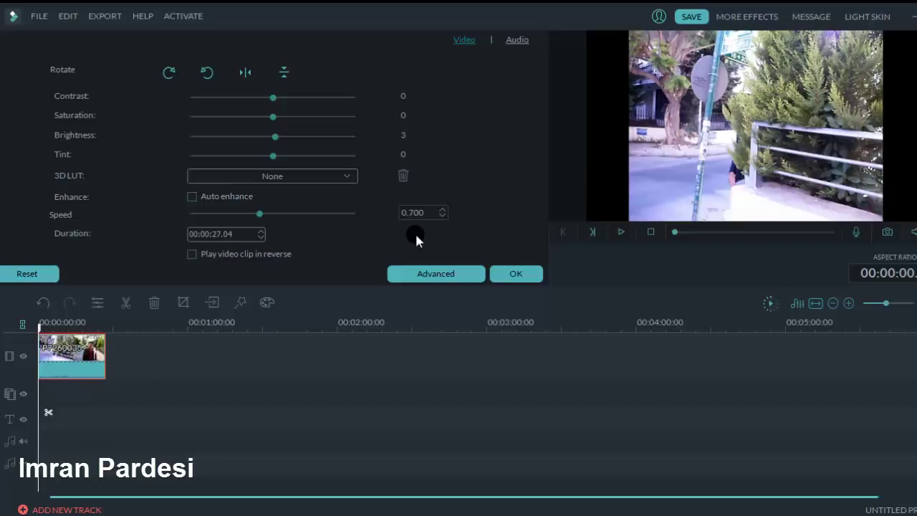
click(510, 273)
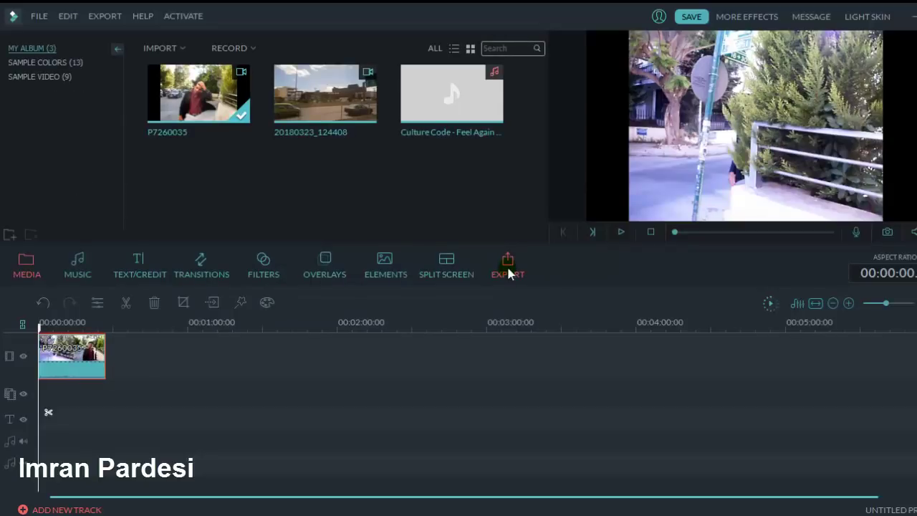
Step: Slow the P7260035 clip further to about 0.550 speed after previewing it
click(620, 234)
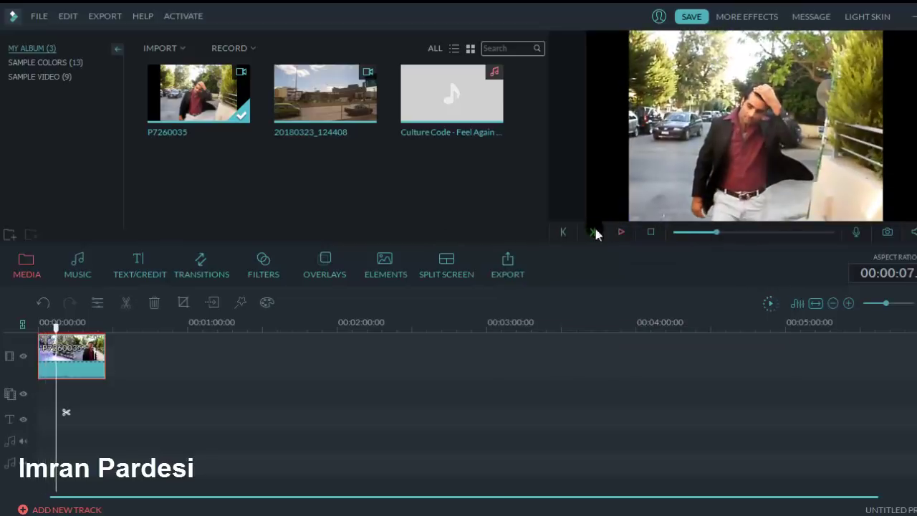
double_click(76, 360)
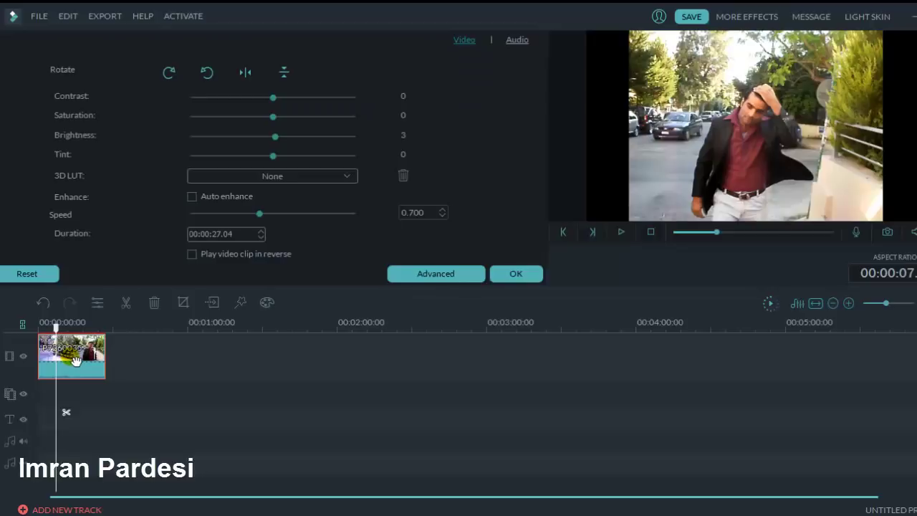
drag(260, 214, 252, 215)
click(516, 274)
click(650, 234)
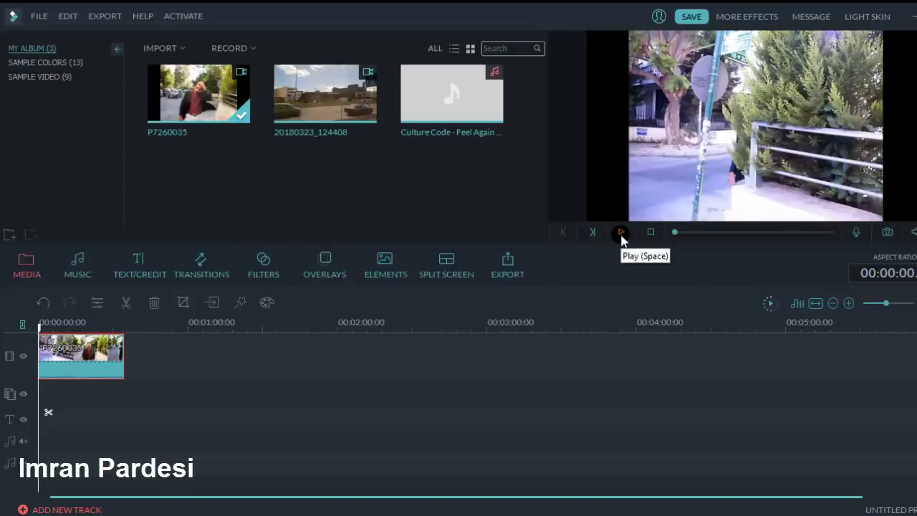
Step: Split the P7260035 clip into two pieces at about 00:00:13
click(622, 237)
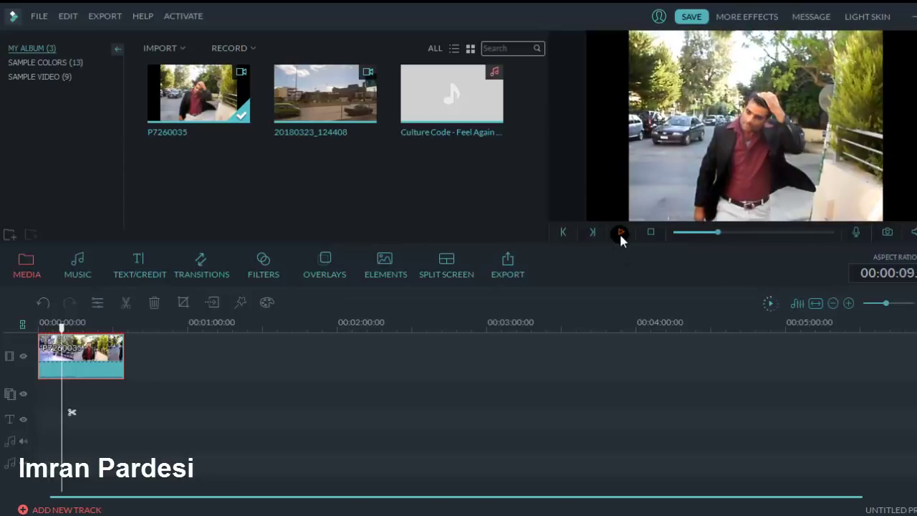
click(621, 234)
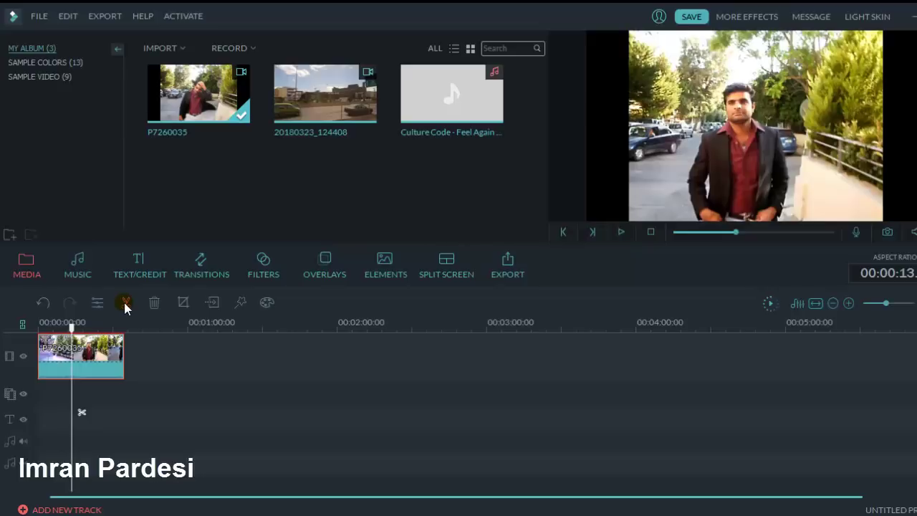
click(126, 304)
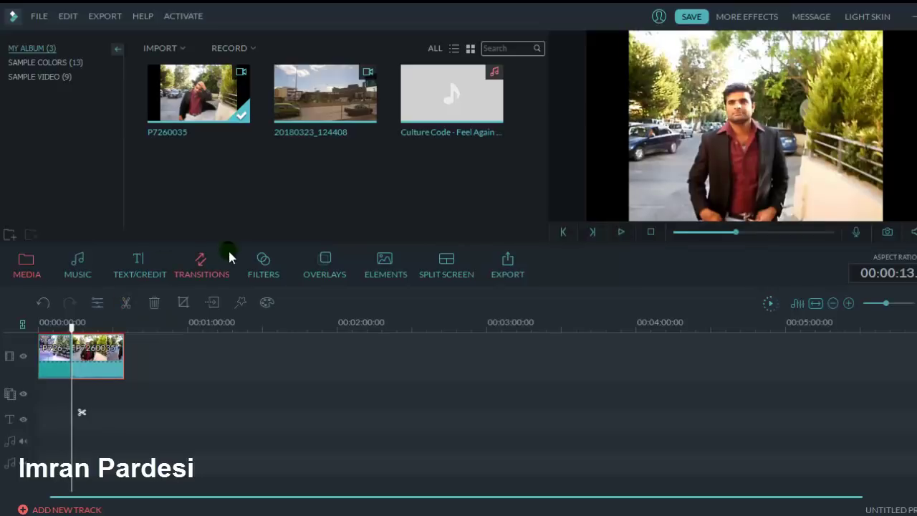
click(195, 270)
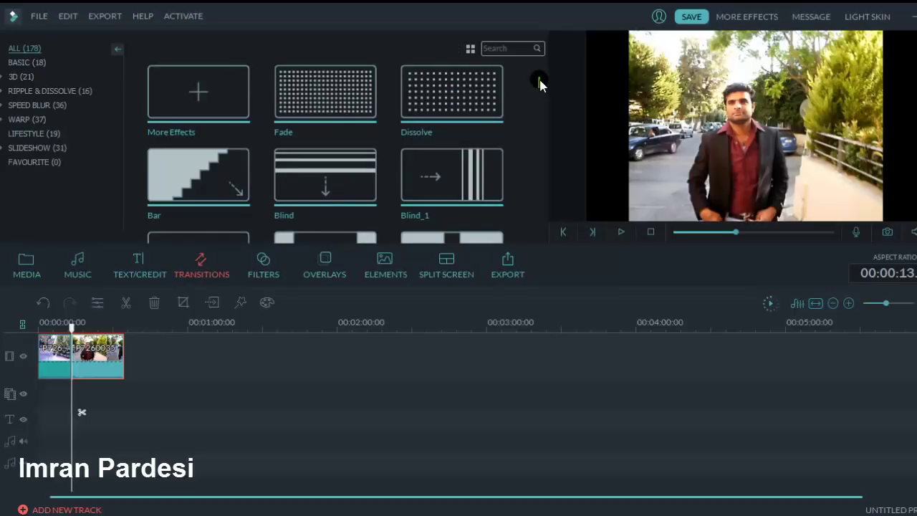
Step: Drop the Cube transition on the cut between the two P7260035 pieces and select it
drag(540, 85, 538, 91)
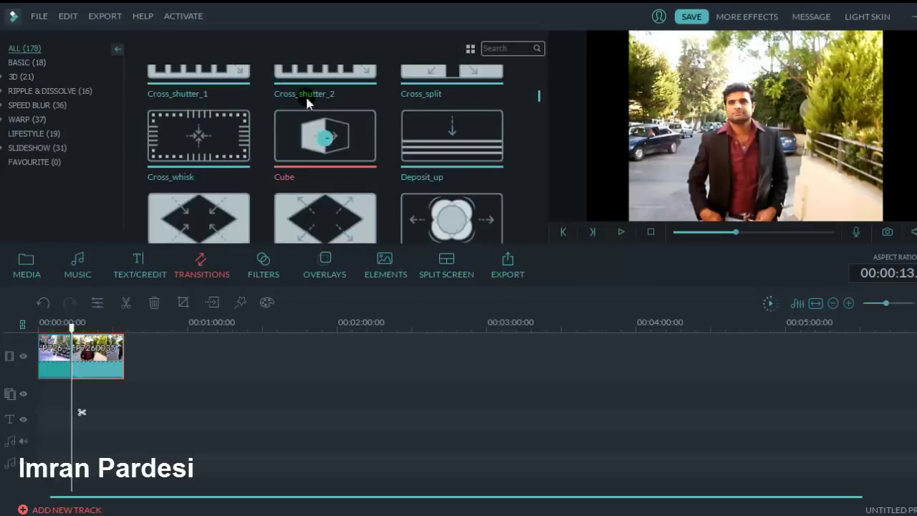
click(326, 143)
drag(326, 143, 69, 350)
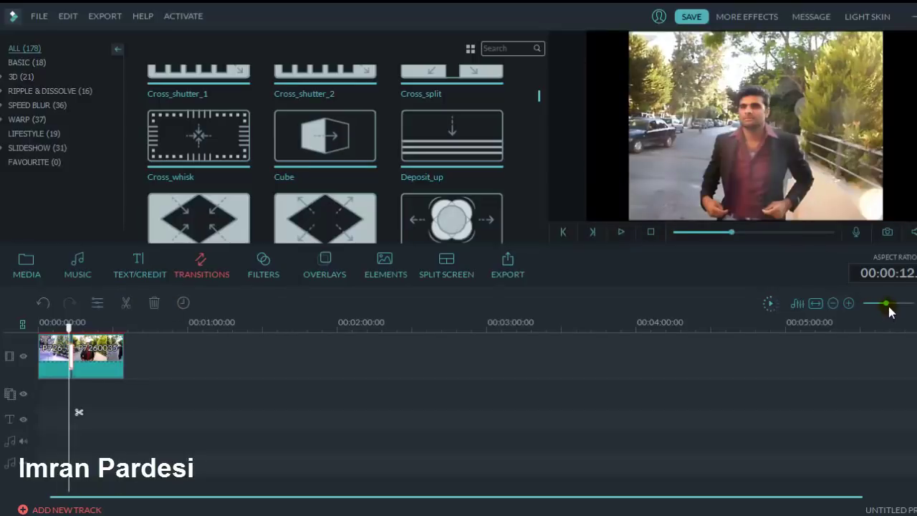
drag(887, 308, 893, 306)
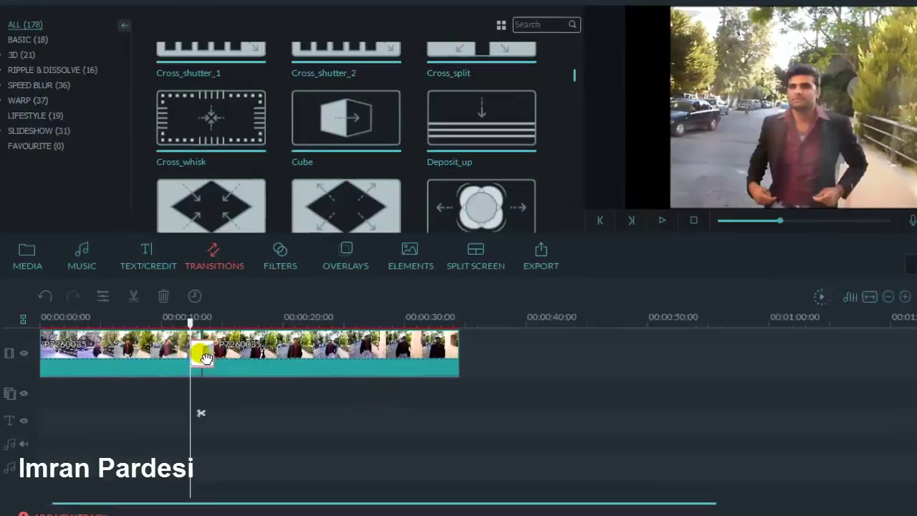
click(203, 359)
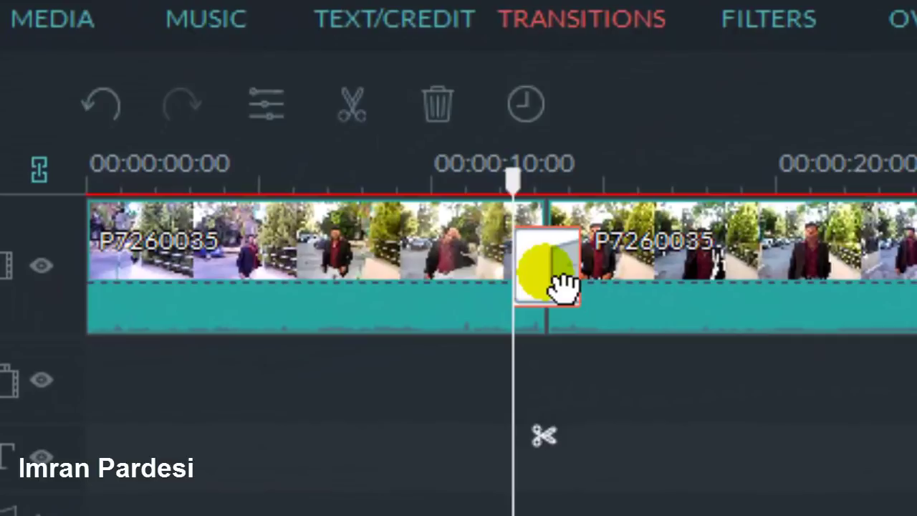
click(614, 264)
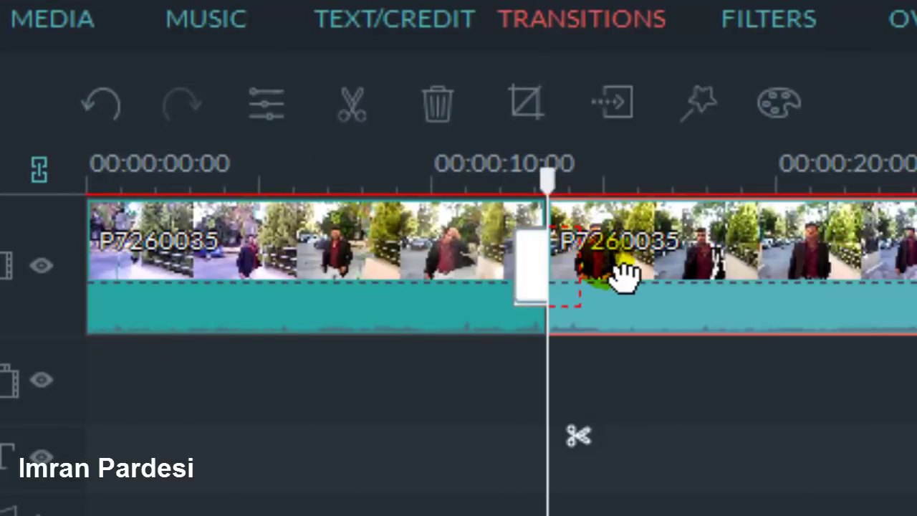
click(537, 283)
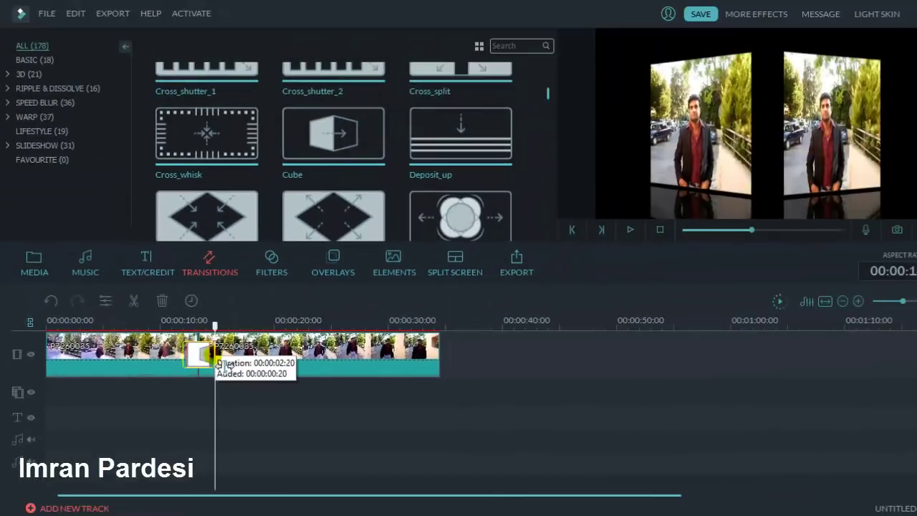
Step: Stretch the Cube transition to 00:00:03:05 and play it back to check
drag(221, 366, 231, 366)
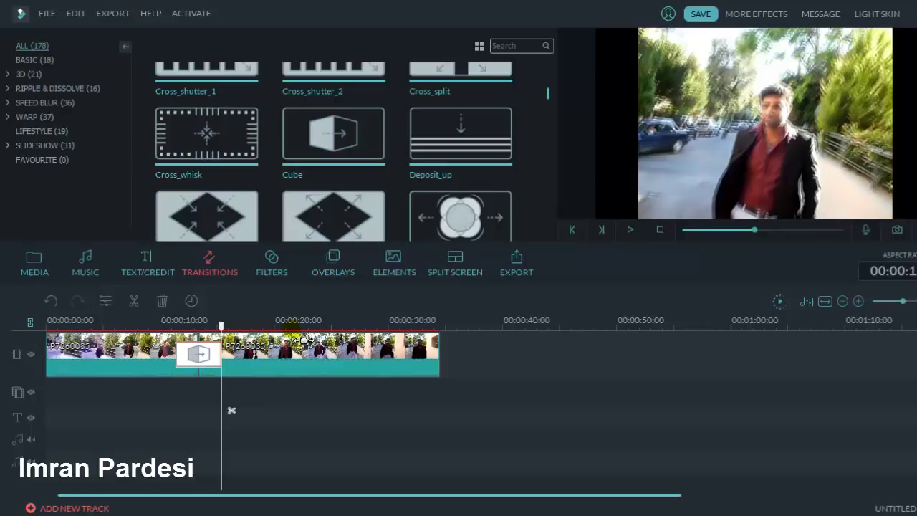
click(632, 229)
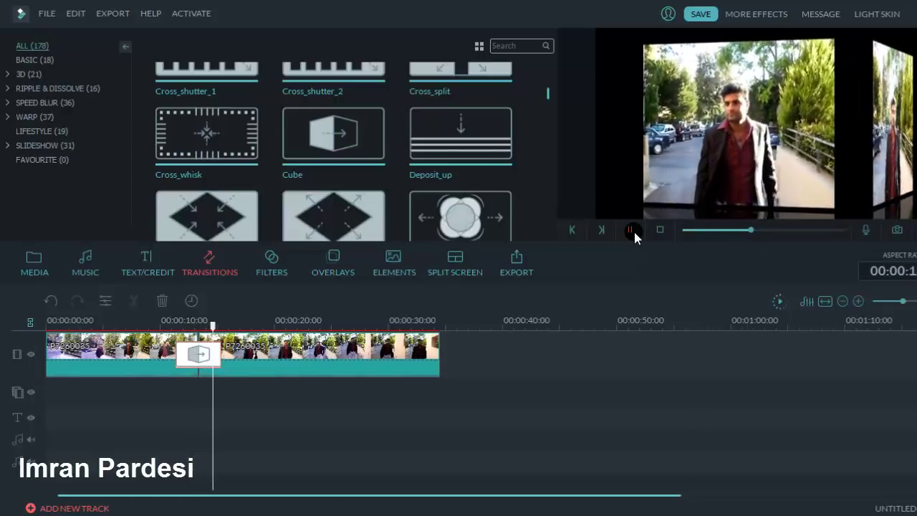
click(631, 230)
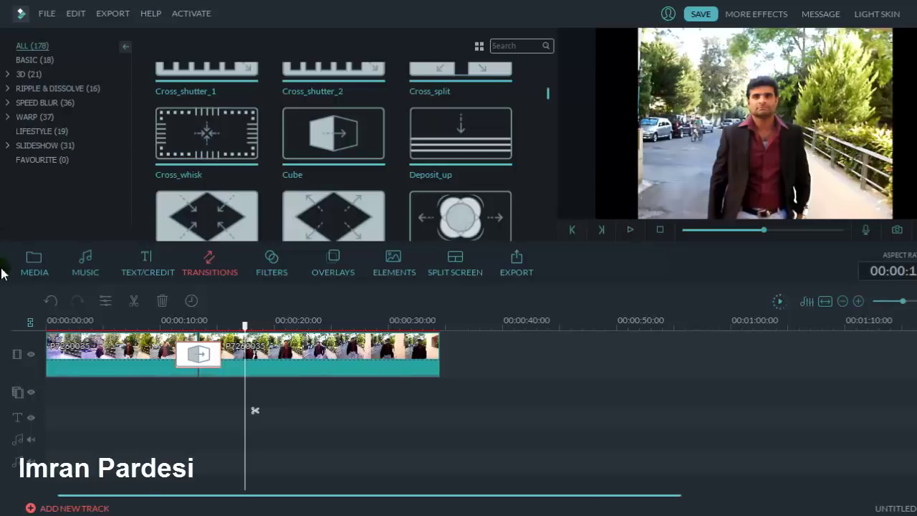
Step: Play the project with the Culture Code – Feel Again track underneath, then zoom the timeline out
click(38, 273)
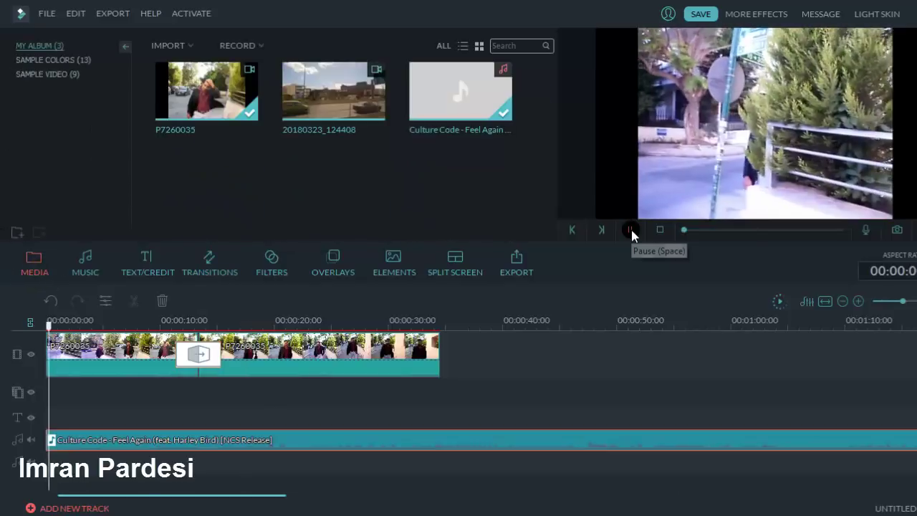
click(631, 230)
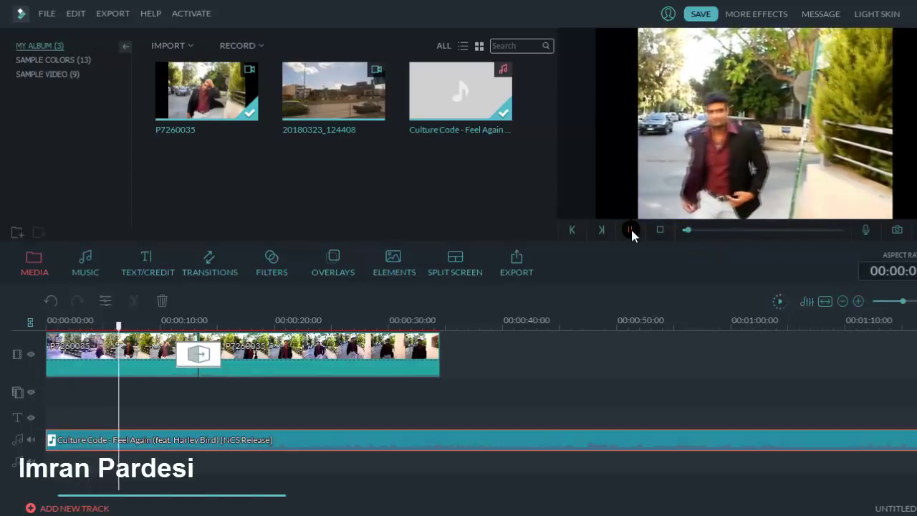
click(631, 230)
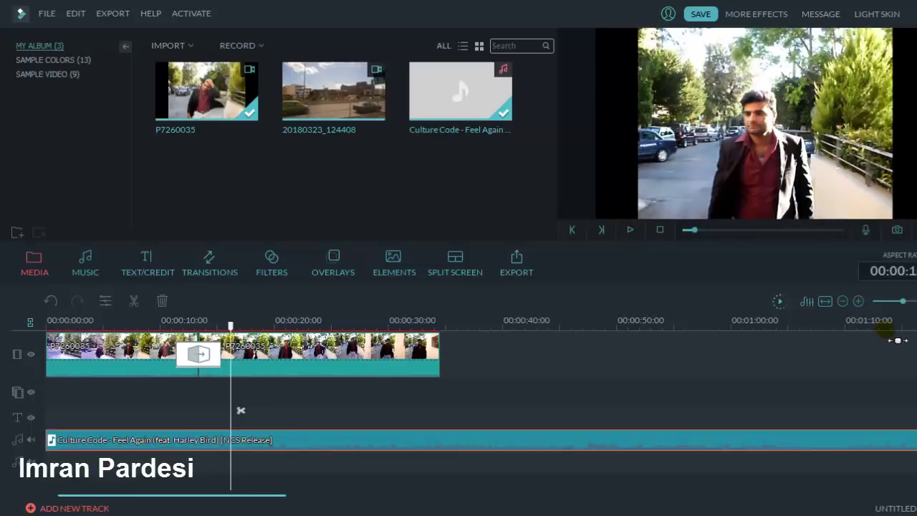
drag(903, 302, 897, 302)
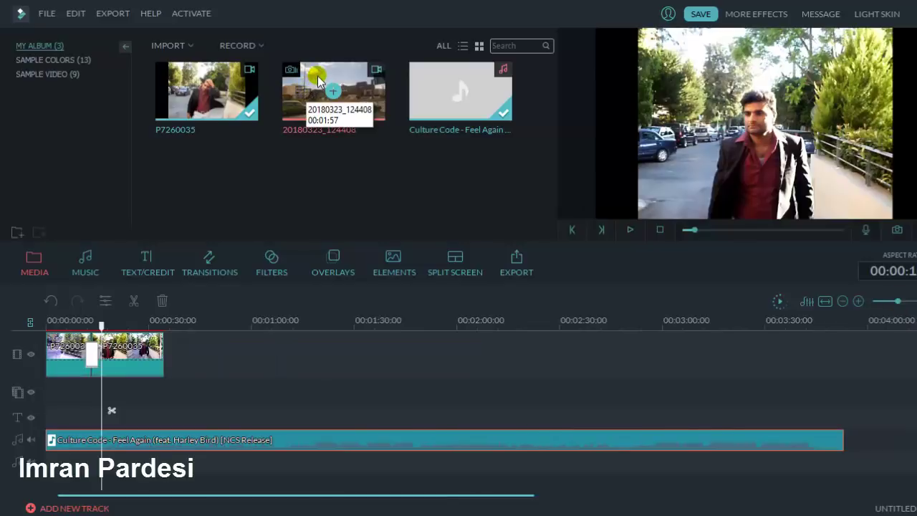
Step: Append 20180323_124408 after the P7260035 pieces and trim its start to a 00:53:21 duration
drag(322, 89, 242, 354)
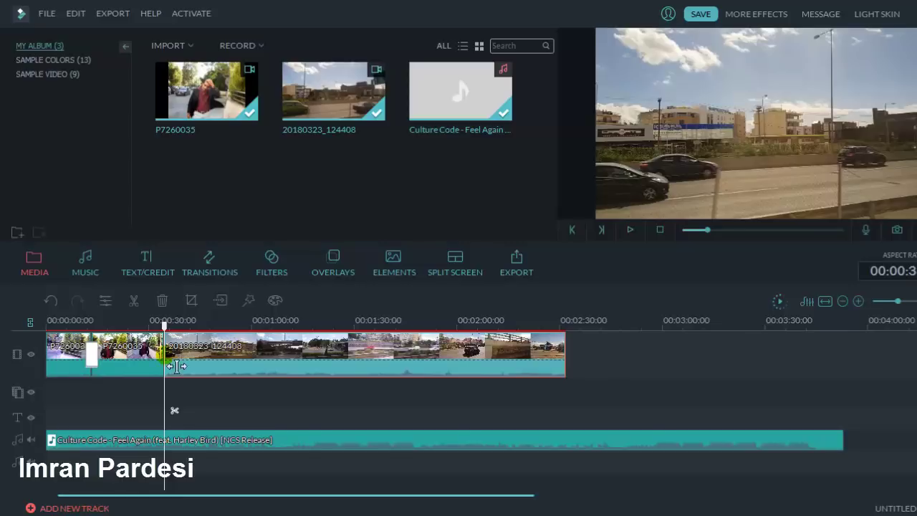
drag(169, 362, 415, 367)
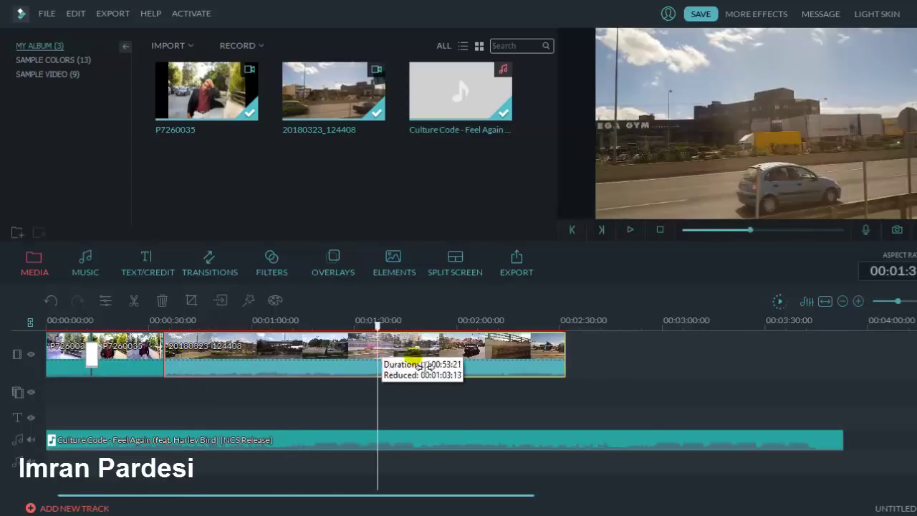
click(198, 272)
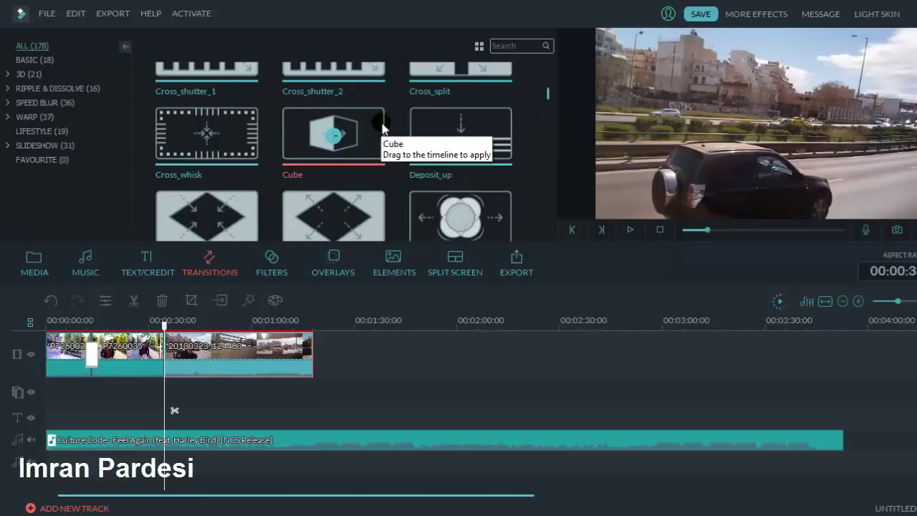
Step: Preview Cross_whisk and drop a transition at the P7260035–20180323_124408 join
click(227, 131)
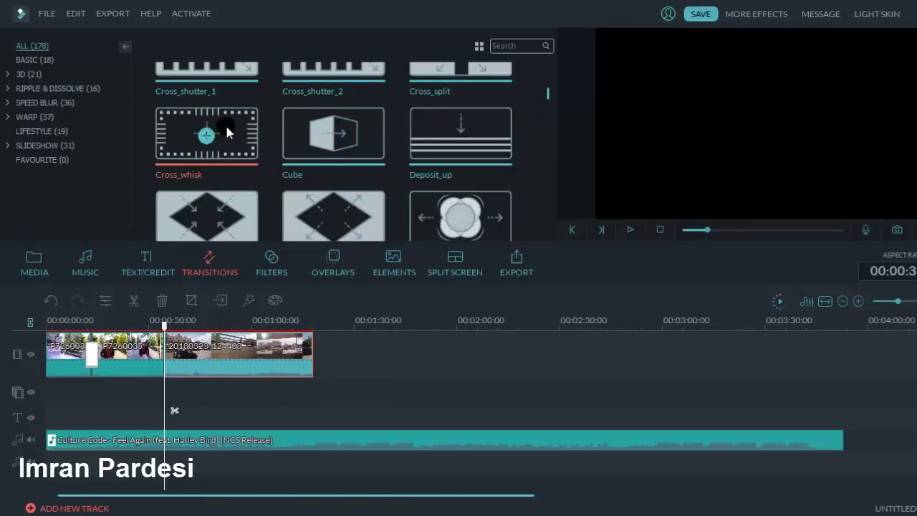
drag(226, 131, 169, 362)
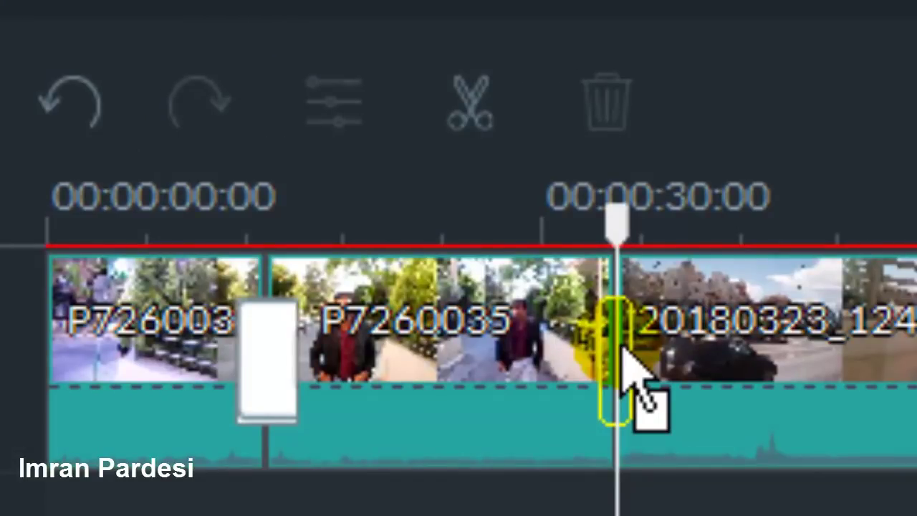
mouse_move(622, 351)
mouse_down()
mouse_move(618, 342)
mouse_move(633, 345)
mouse_up()
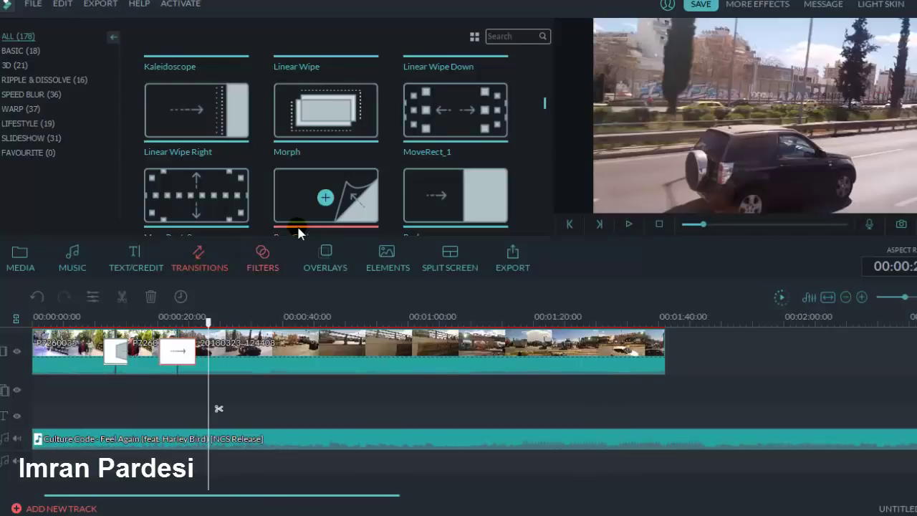
Step: Drag the September filter onto its own track above the 20180323_124408 clip and play it back to check
click(260, 263)
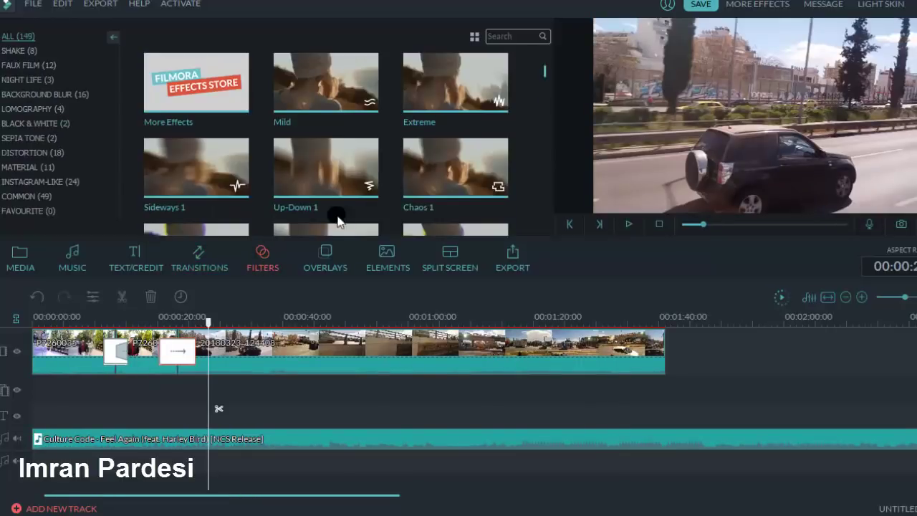
scroll(544, 71, down, 3)
drag(477, 122, 215, 391)
click(628, 224)
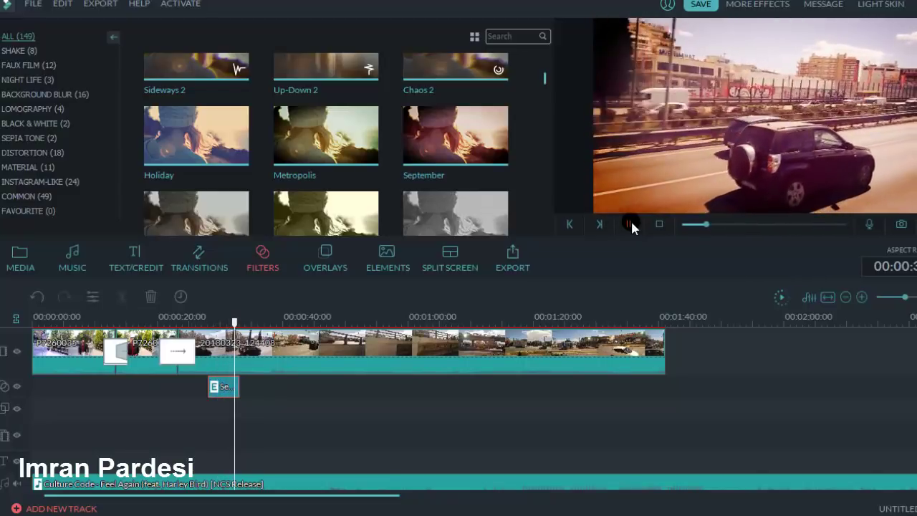
click(629, 225)
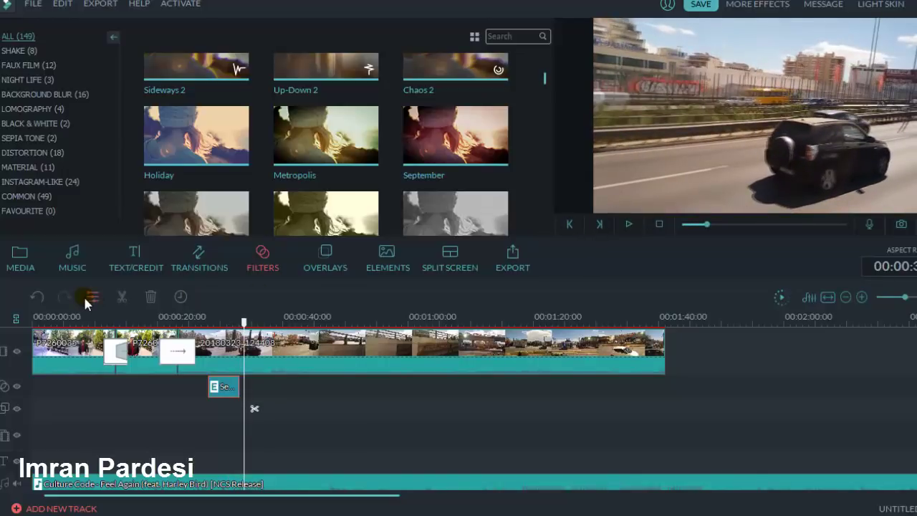
click(12, 269)
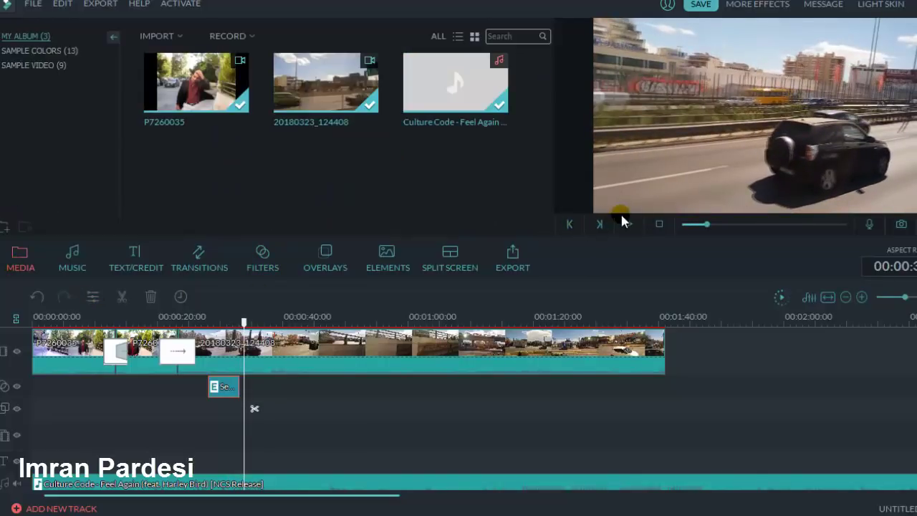
Step: Replace the title's placeholder with the presenter's full name, drag it to the frame's bottom, and confirm
click(660, 224)
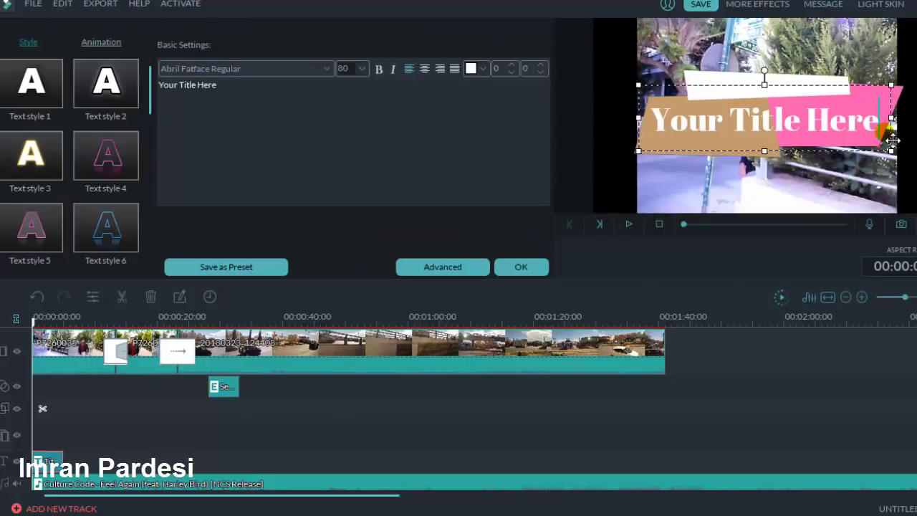
key(BackSpace)
key(BackSpace)
key(BackSpace)
key(BackSpace)
key(BackSpace)
key(BackSpace)
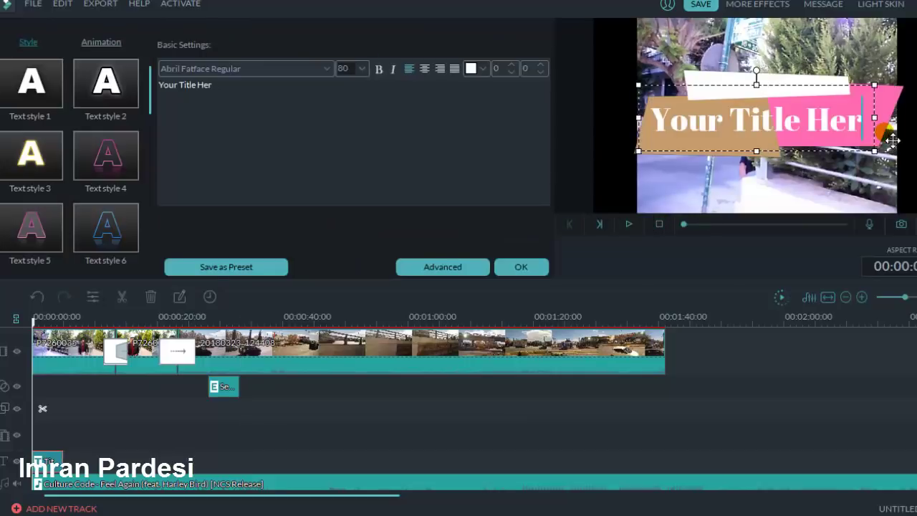
key(BackSpace)
key(BackSpace)
key(BackSpace)
key(BackSpace)
key(BackSpace)
key(BackSpace)
key(BackSpace)
key(BackSpace)
key(BackSpace)
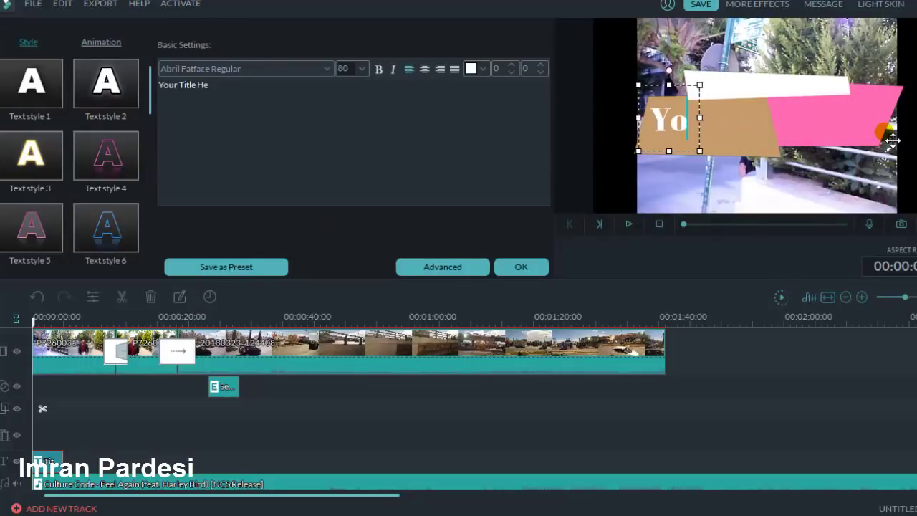
text(I)
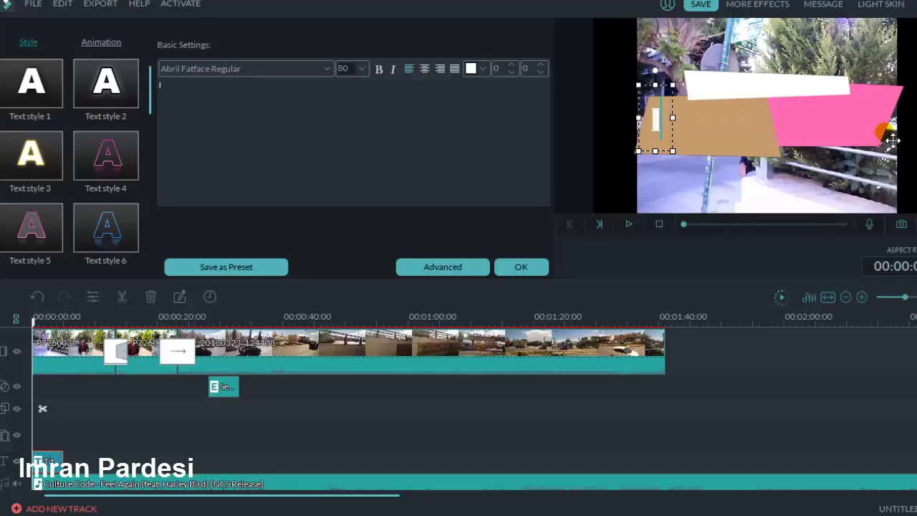
text(mran)
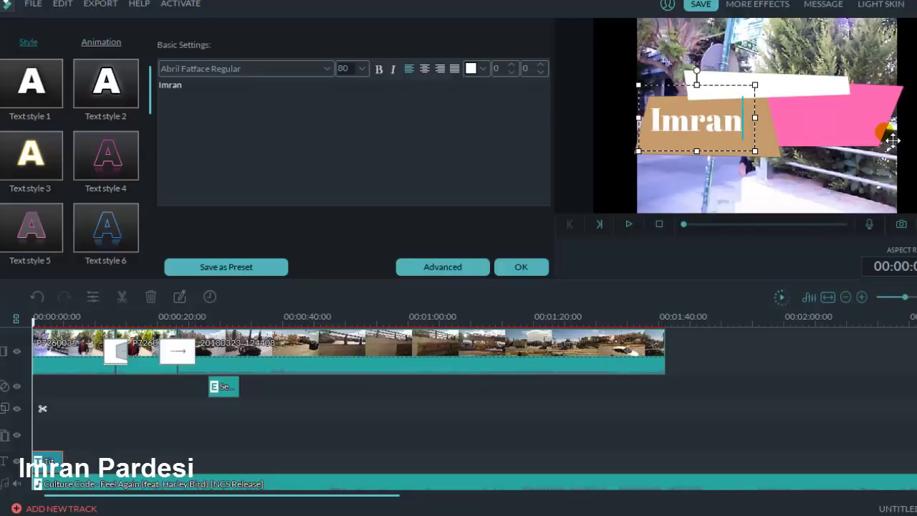
text( P)
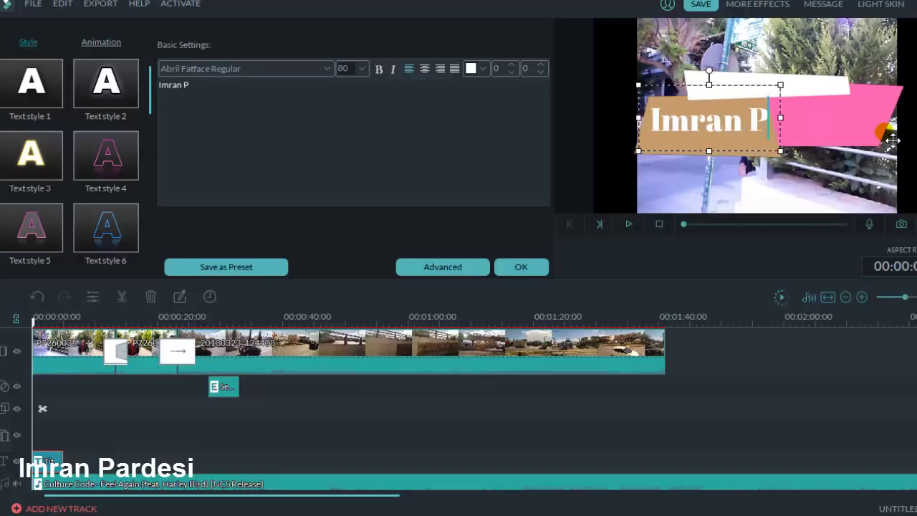
text(ardesi)
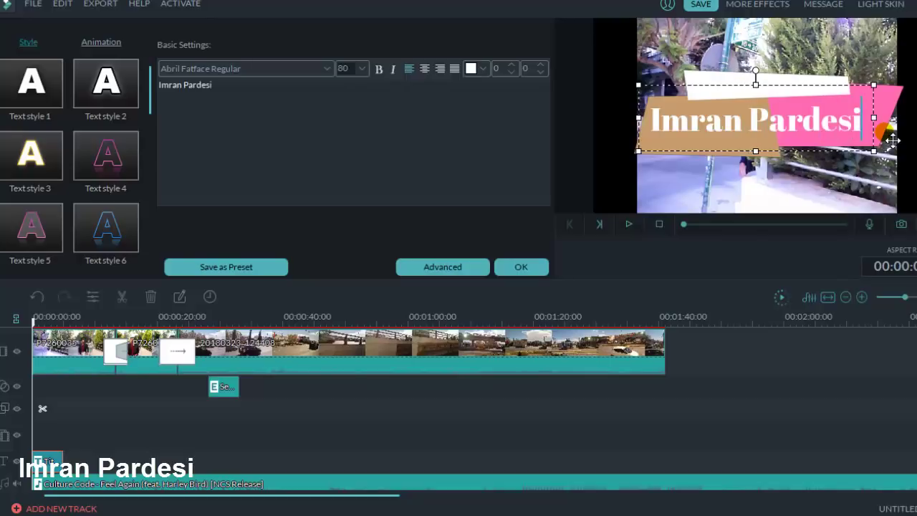
drag(837, 90, 681, 244)
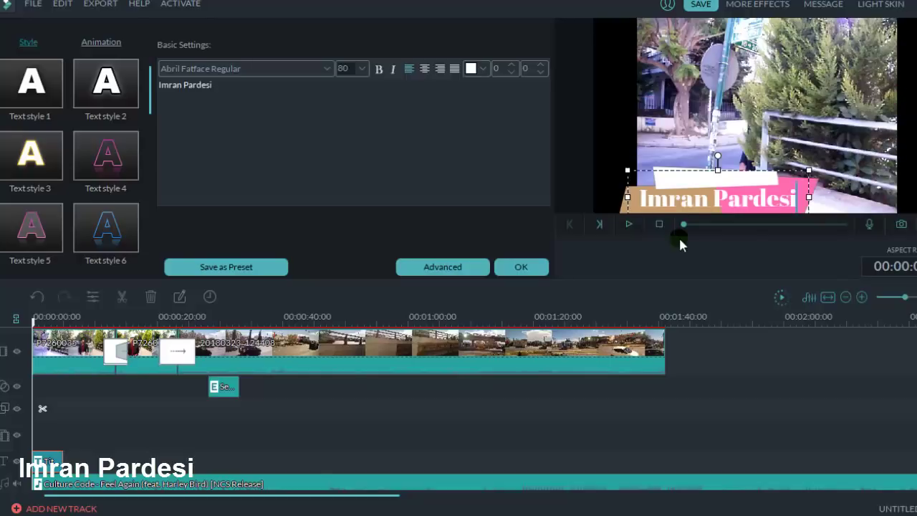
click(520, 267)
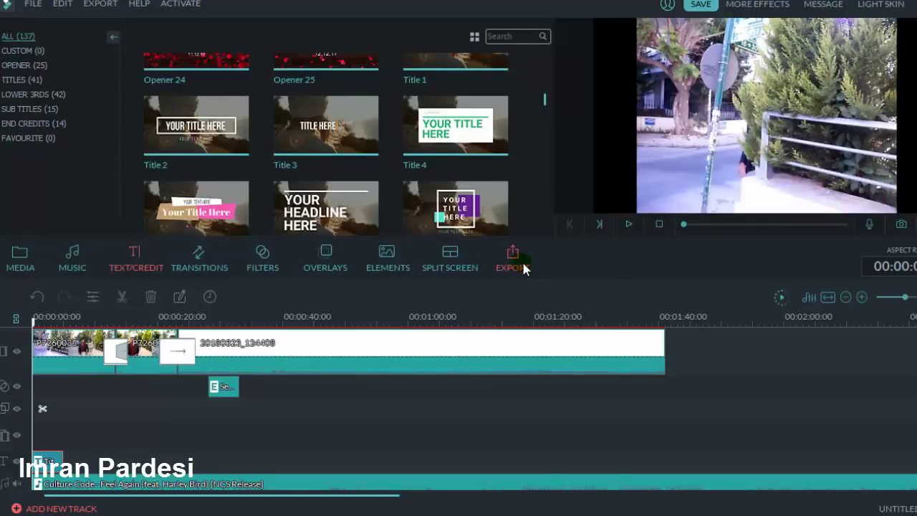
Step: Play back the title, then add the Grey Grid filter to the timeline's filter track
click(628, 226)
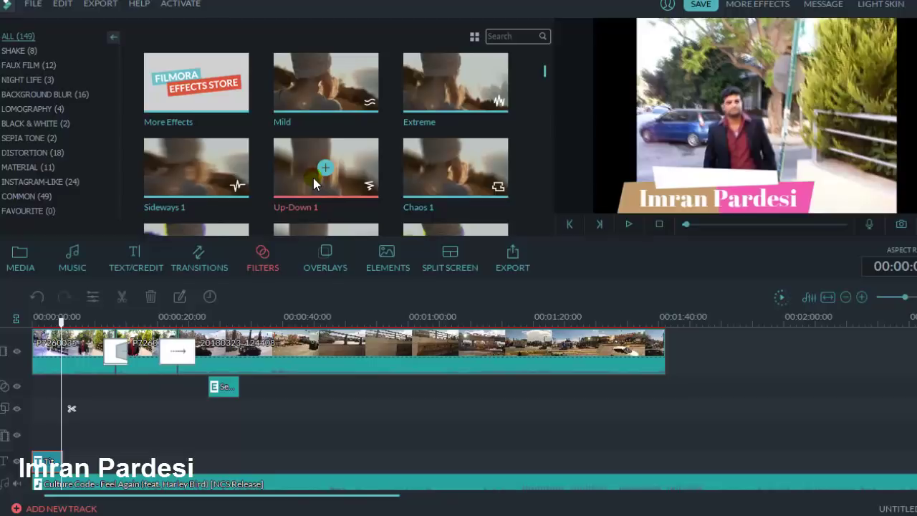
scroll(313, 184, down, 3)
click(477, 186)
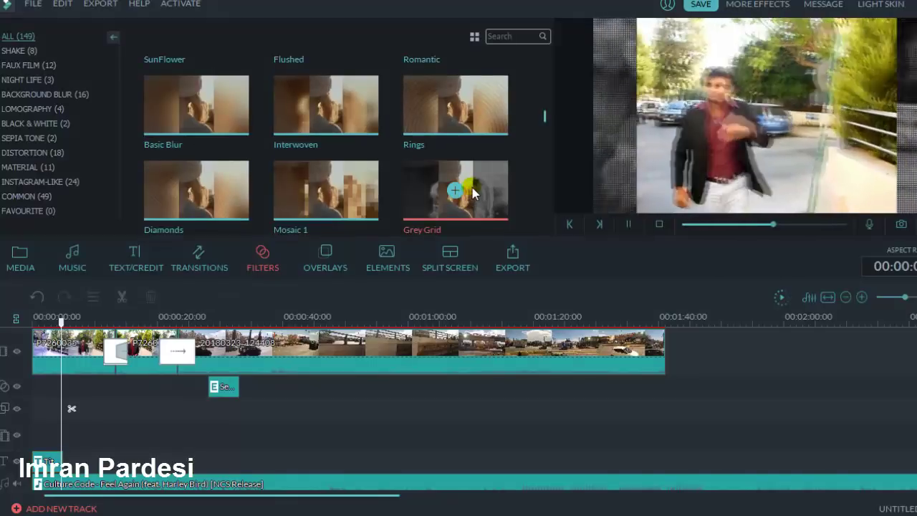
click(455, 190)
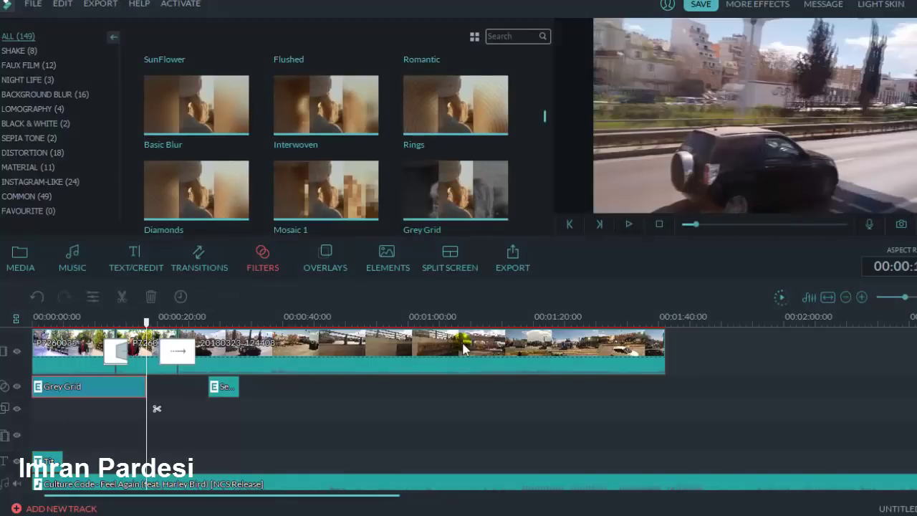
Step: Replay the video from the start with Grey Grid applied, then show the media library's sample videos
click(659, 224)
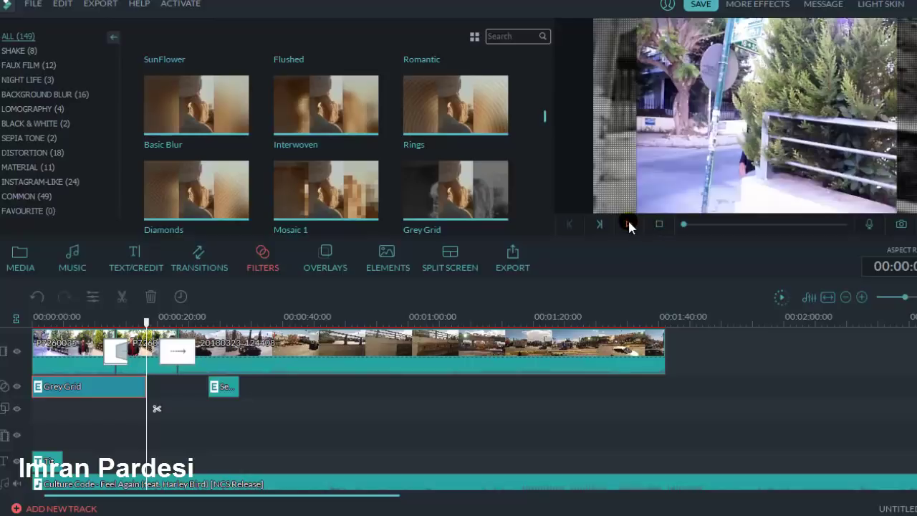
click(628, 224)
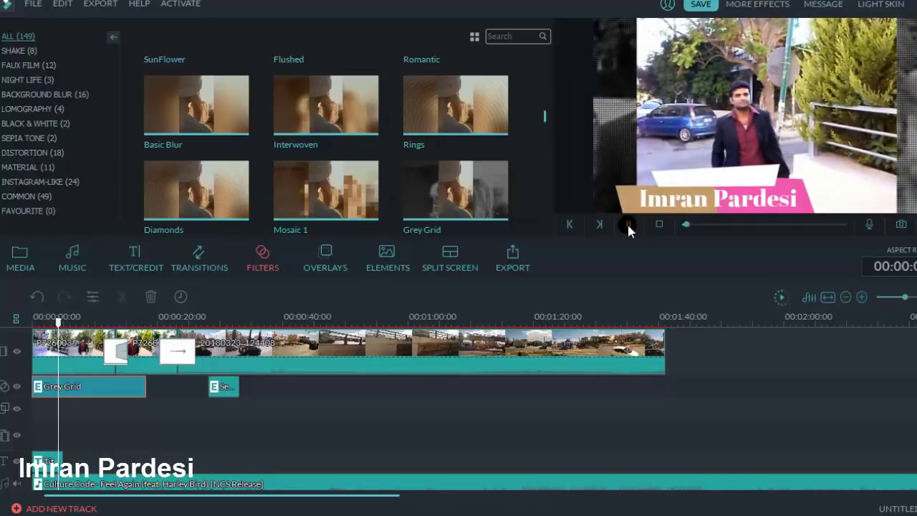
click(629, 227)
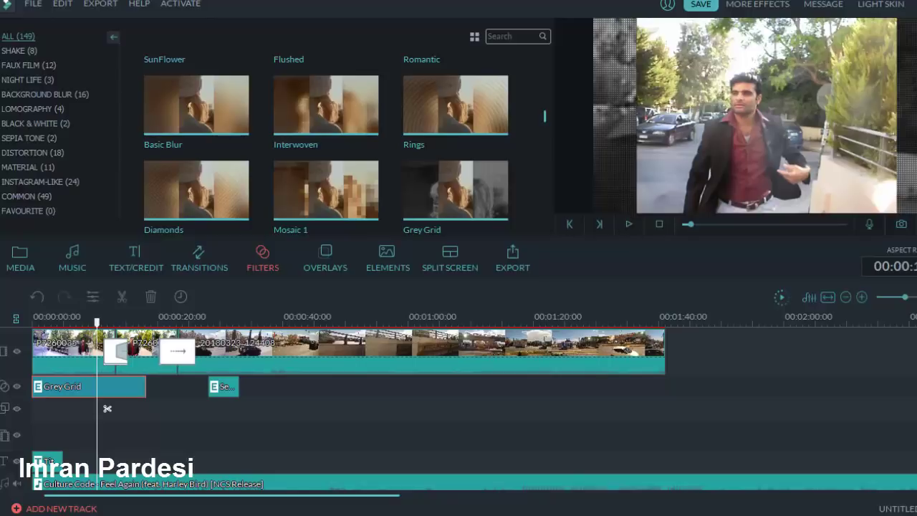
click(24, 274)
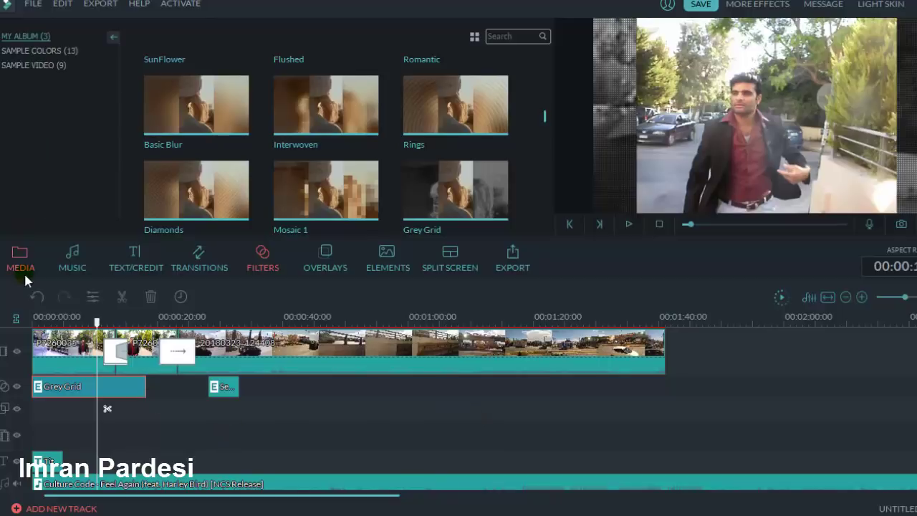
click(12, 66)
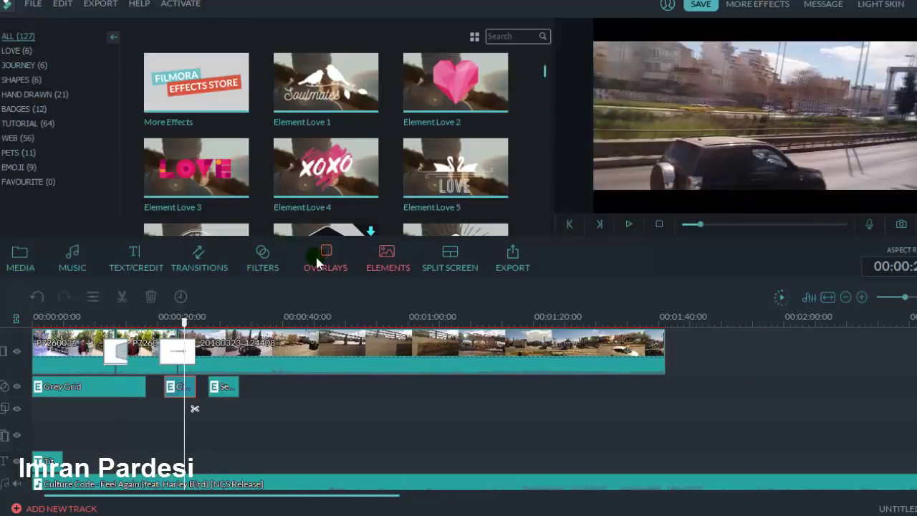
Step: Place the Element Handdrawn 1 lightbulb on an empty track near 00:00:38 and move the playhead there
click(317, 260)
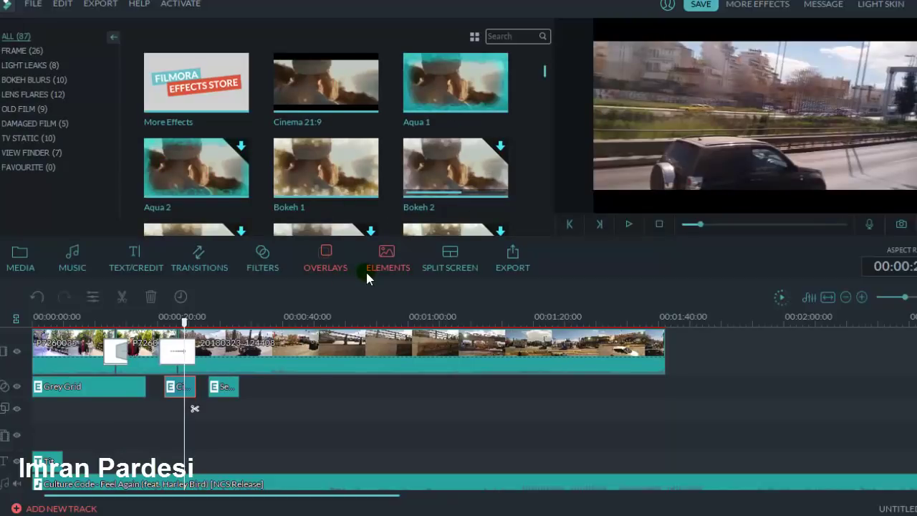
click(397, 252)
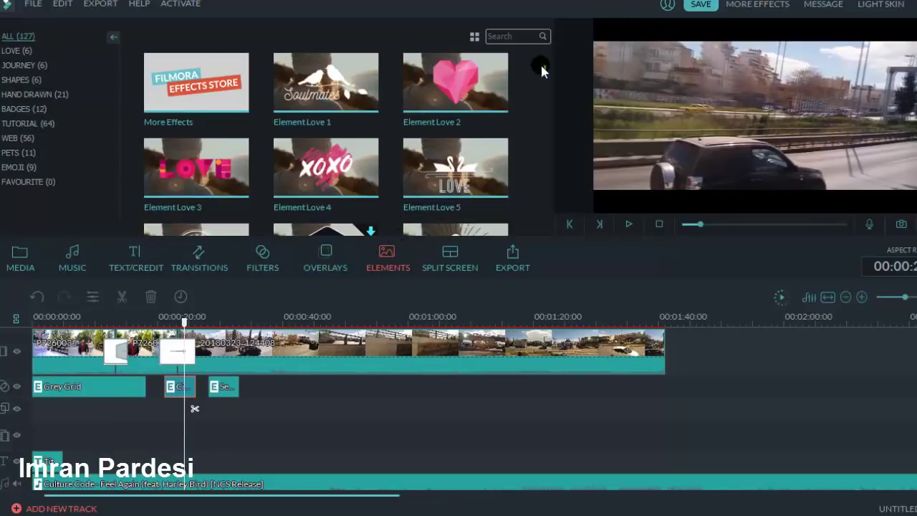
drag(545, 71, 543, 98)
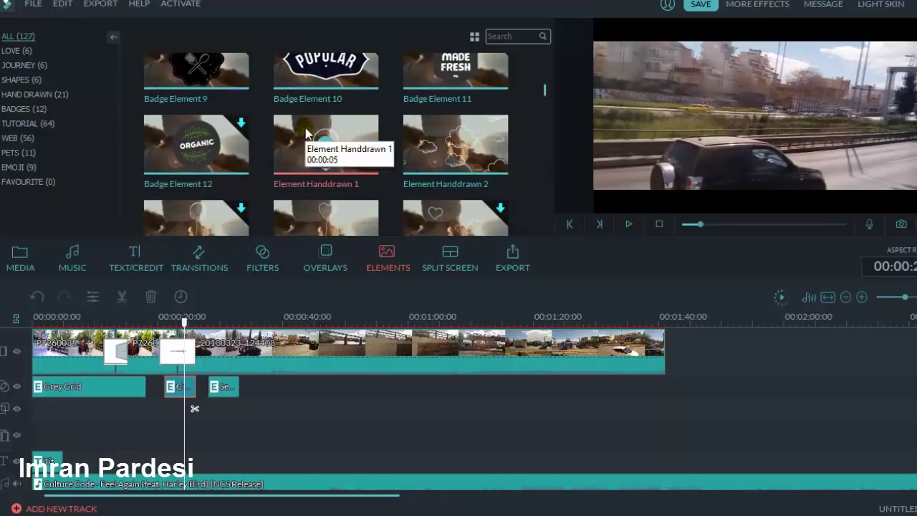
drag(303, 148, 276, 381)
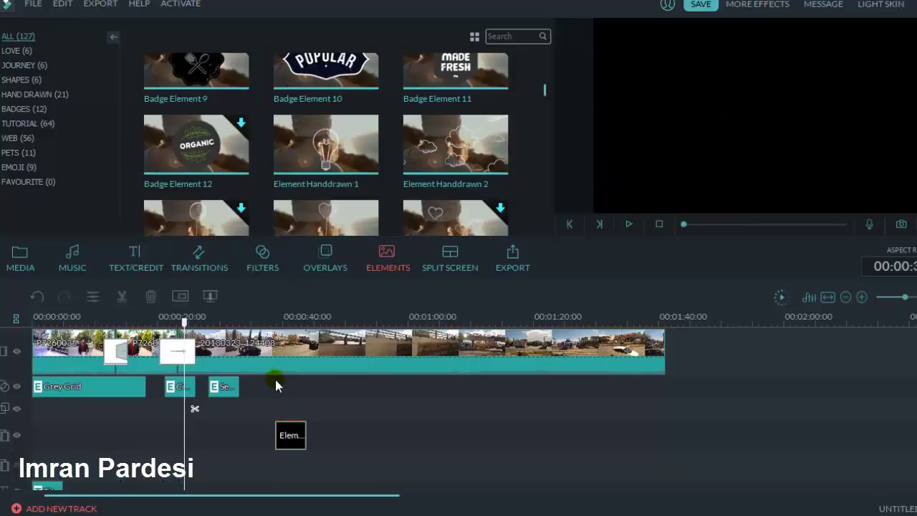
drag(185, 324, 275, 323)
Step: Play and pause the lightbulb section near 00:00:38, then browse the Split Screen layouts
click(626, 225)
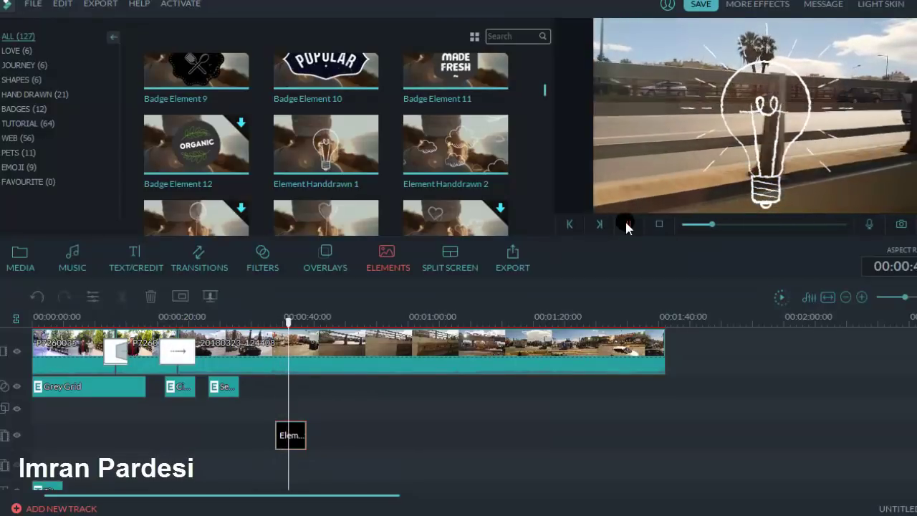
click(626, 225)
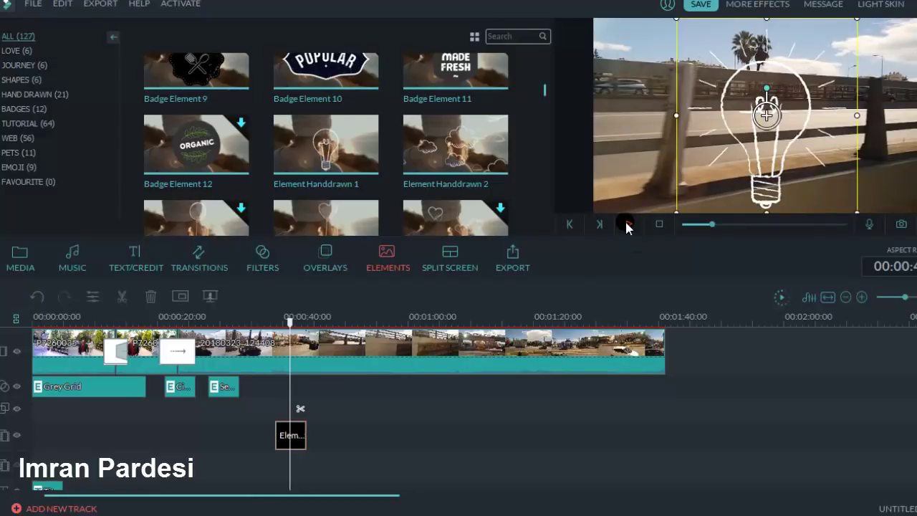
click(447, 272)
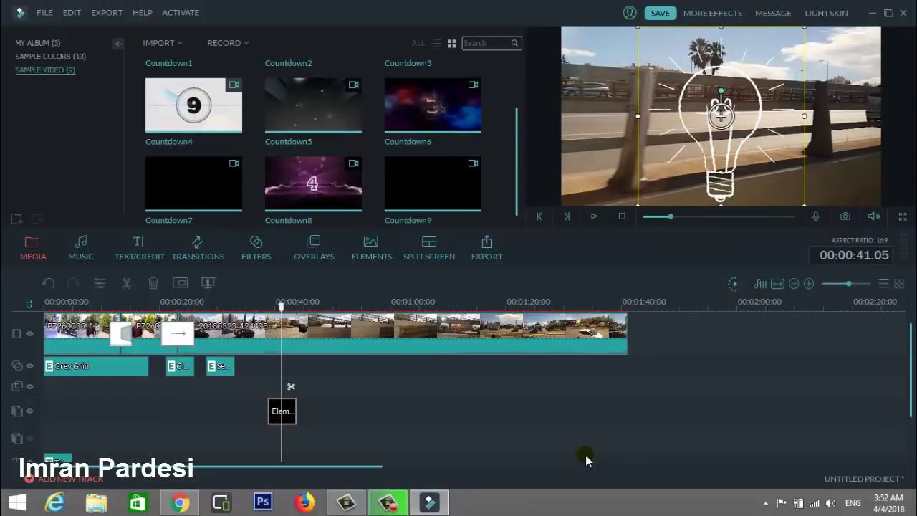
Step: Export with WMV format and Desktop location kept, starting the 1920 x 1080 render
click(488, 251)
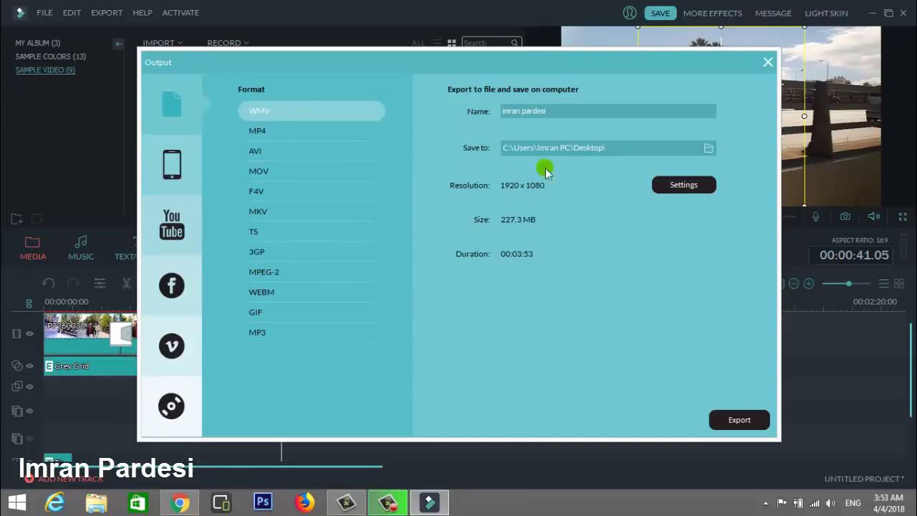
click(746, 423)
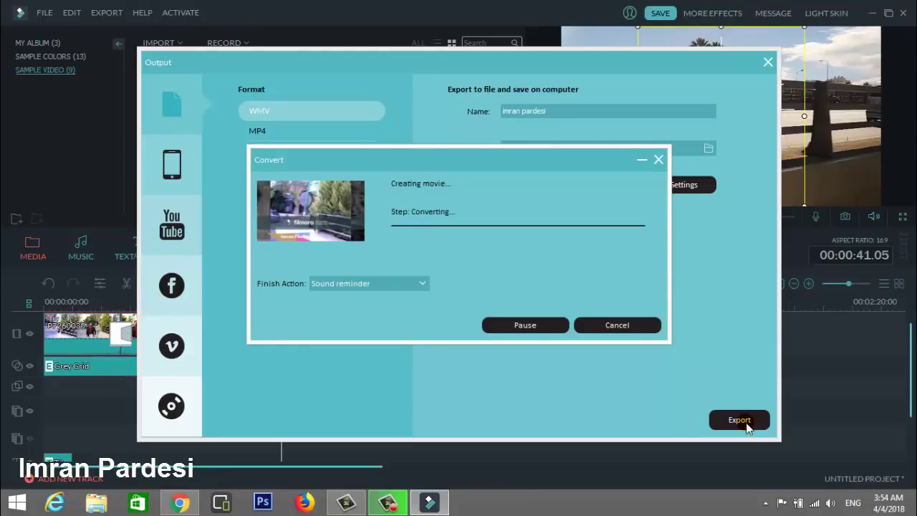